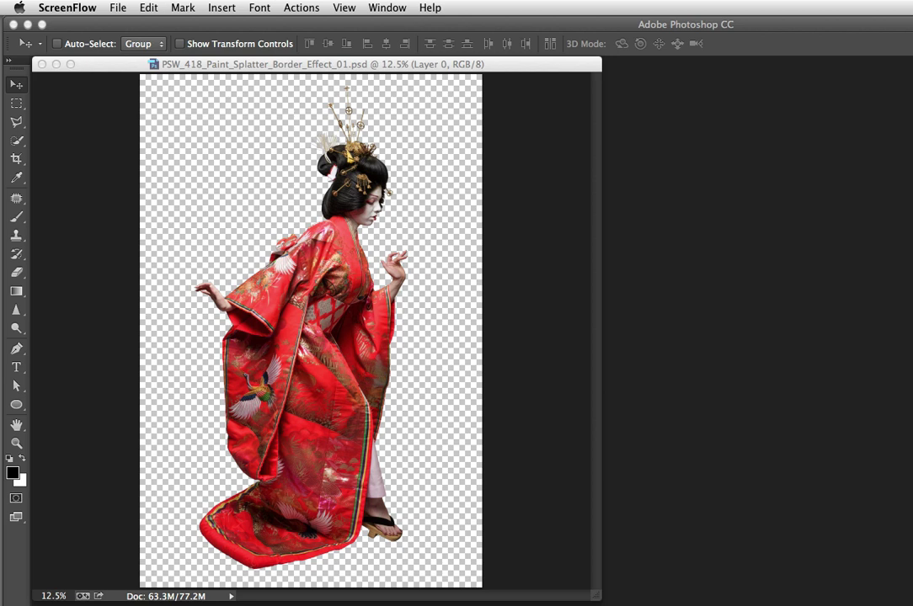
Step: Add a new Solid Color fill layer named Color Fill 1
left_click(491, 66)
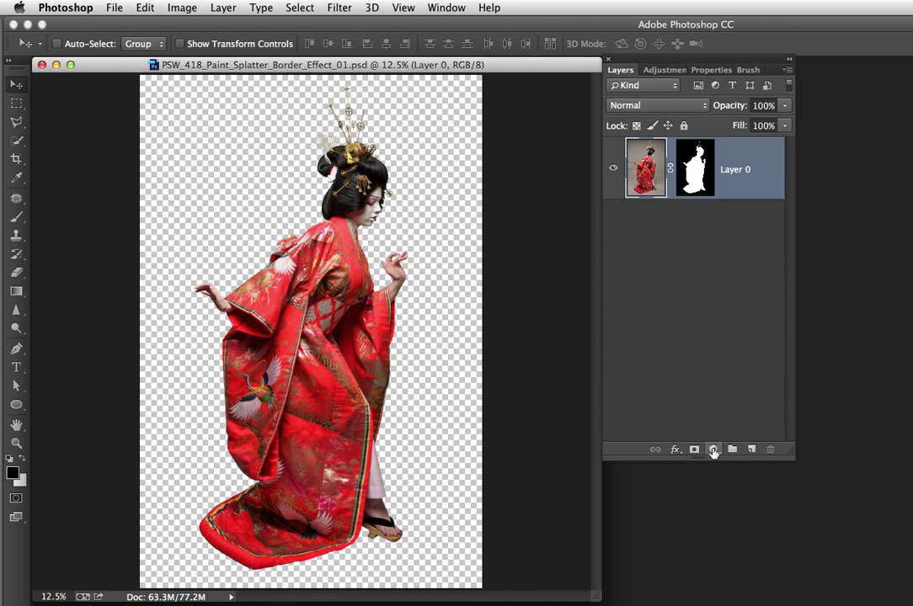
left_click(713, 451)
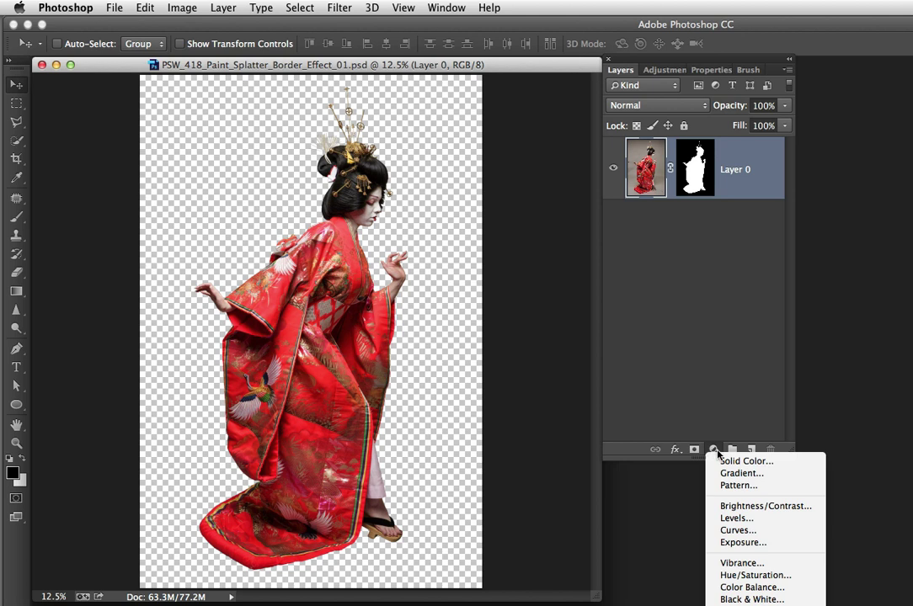
key("Escape")
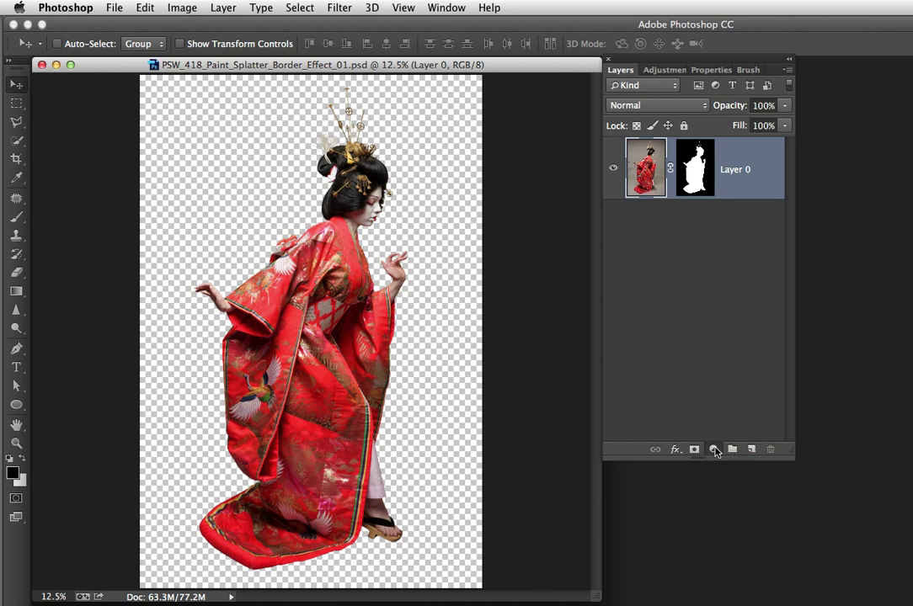
left_click(223, 8)
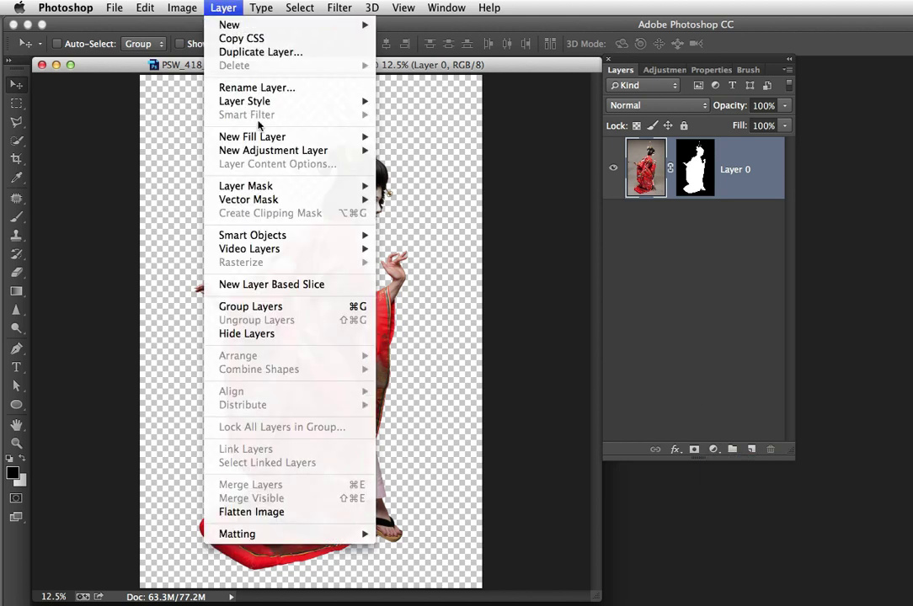
mouse_move(280, 137)
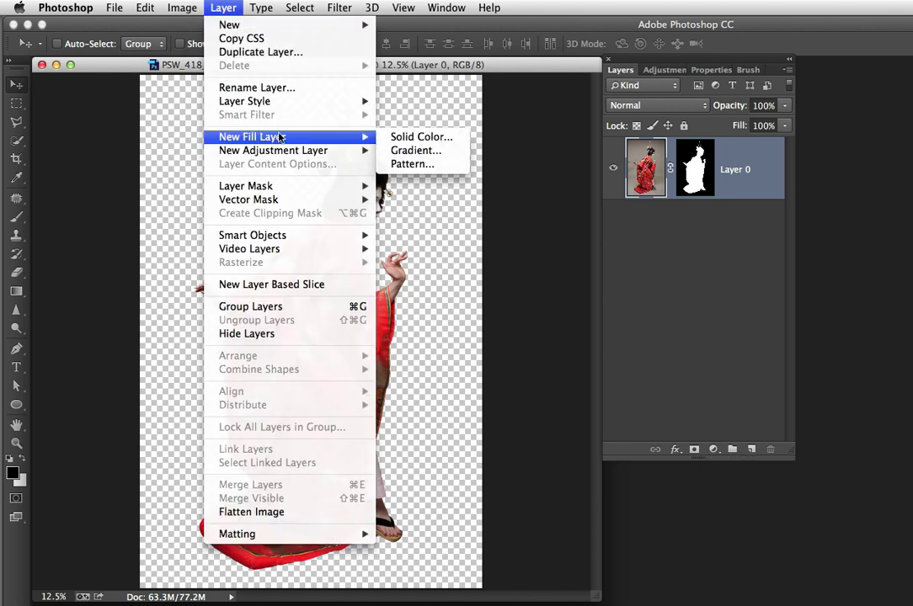
left_click(416, 139)
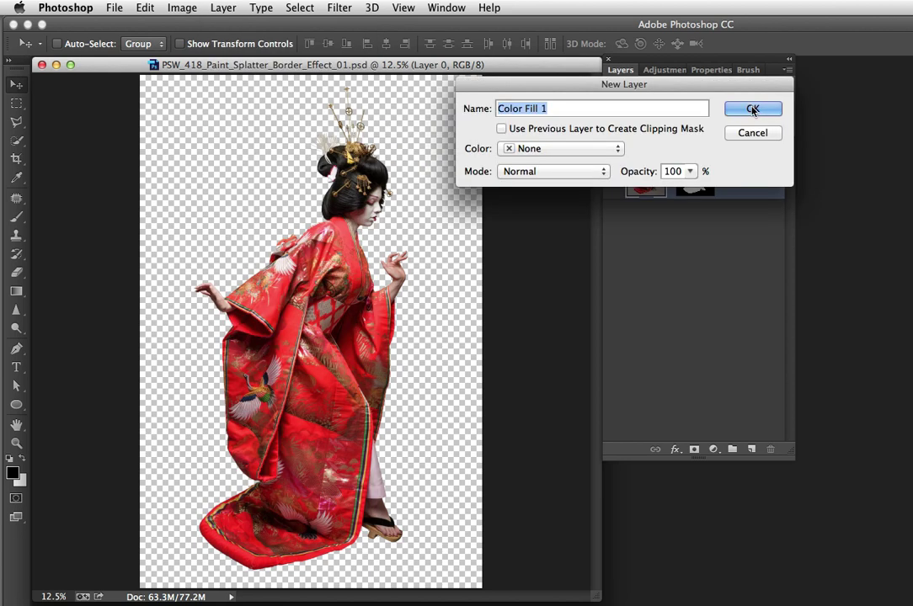
left_click(753, 109)
Step: Make Color Fill 1 black (000000), move it below Layer 0, and select Layer 0
left_click_drag(595, 113, 548, 113)
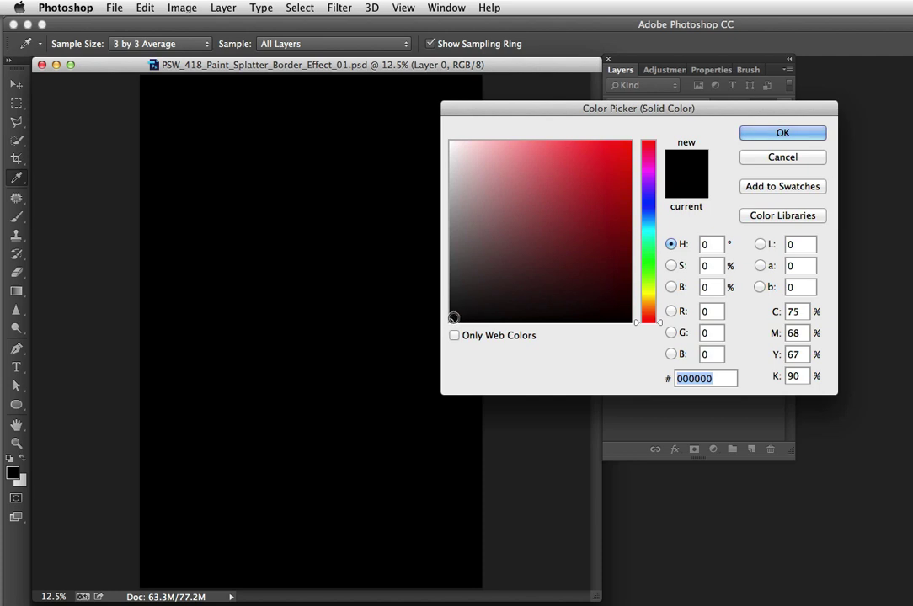
left_click(763, 135)
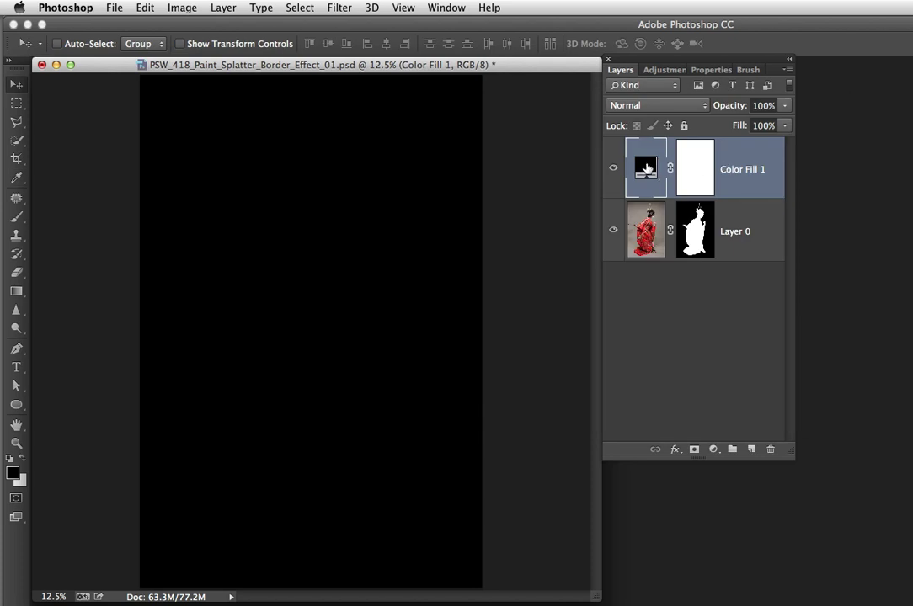
left_click_drag(645, 170, 646, 257)
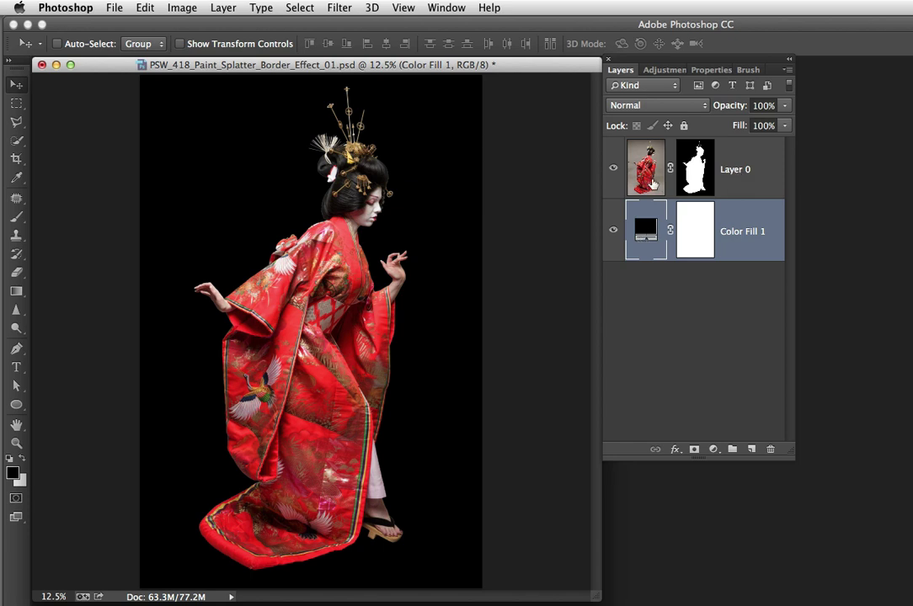
left_click(656, 175)
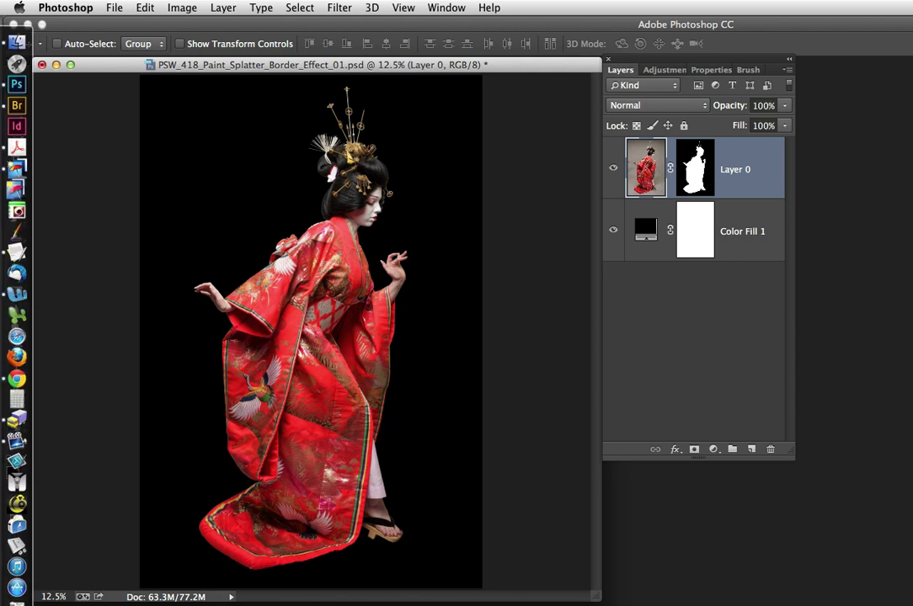
Step: Open the _02 cracked paper texture and zoom in to inspect its cracks
mouse_move(2, 252)
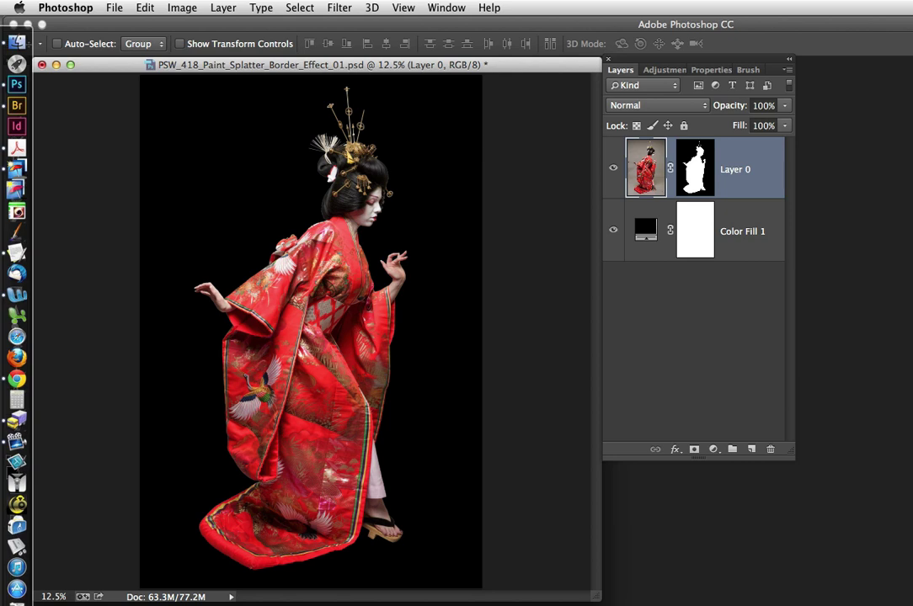
left_click_drag(399, 576, 300, 82)
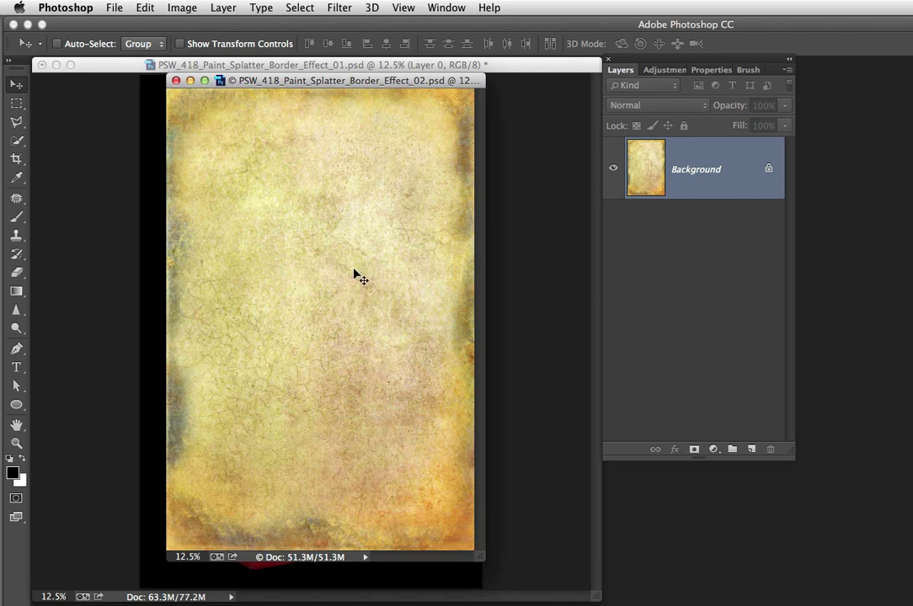
left_click(326, 271, "super")
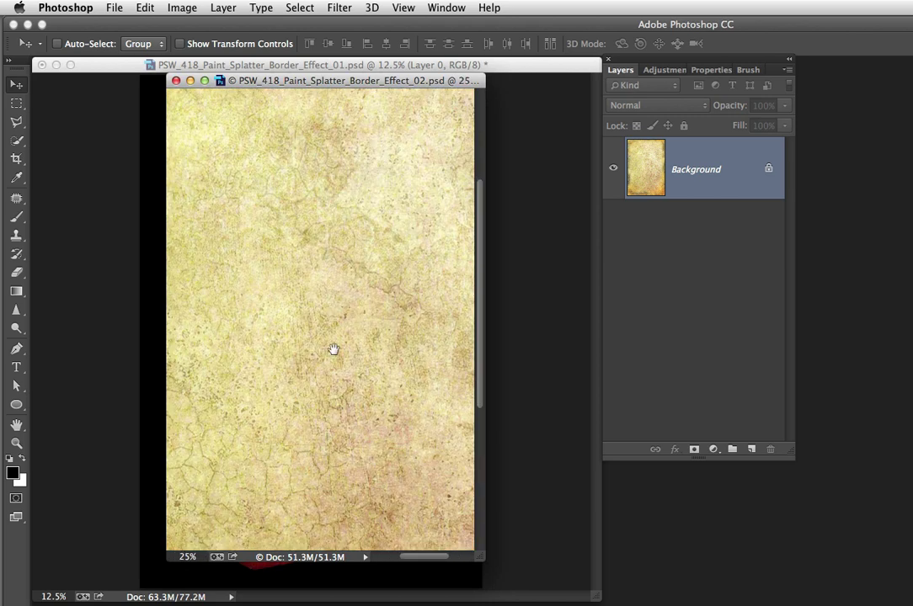
scroll(395, 235, "down", 5)
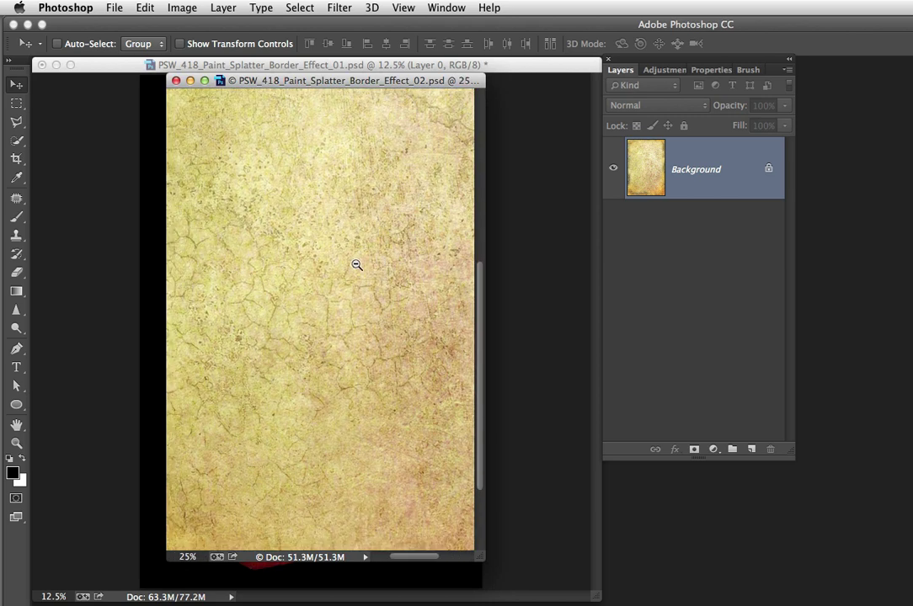
left_click(353, 265, "alt+super")
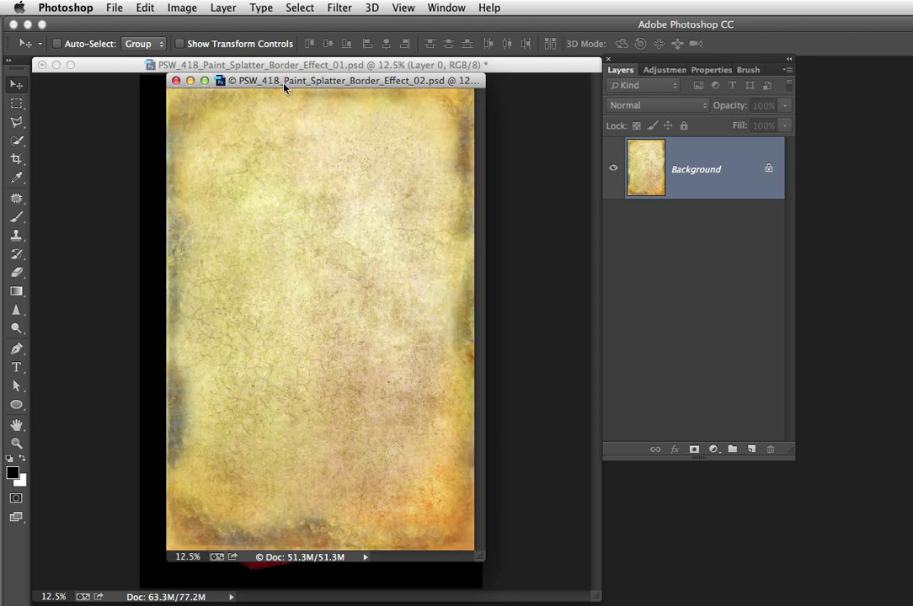
Step: Drag the texture into the _01 geisha document as Layer 1, then minimise _02
left_click_drag(288, 81, 431, 190)
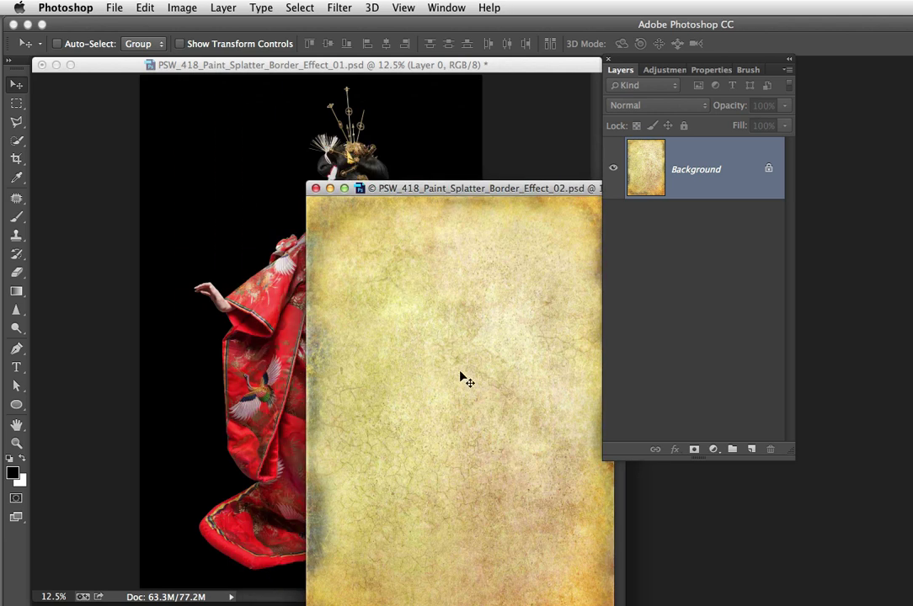
left_click_drag(460, 411, 211, 238)
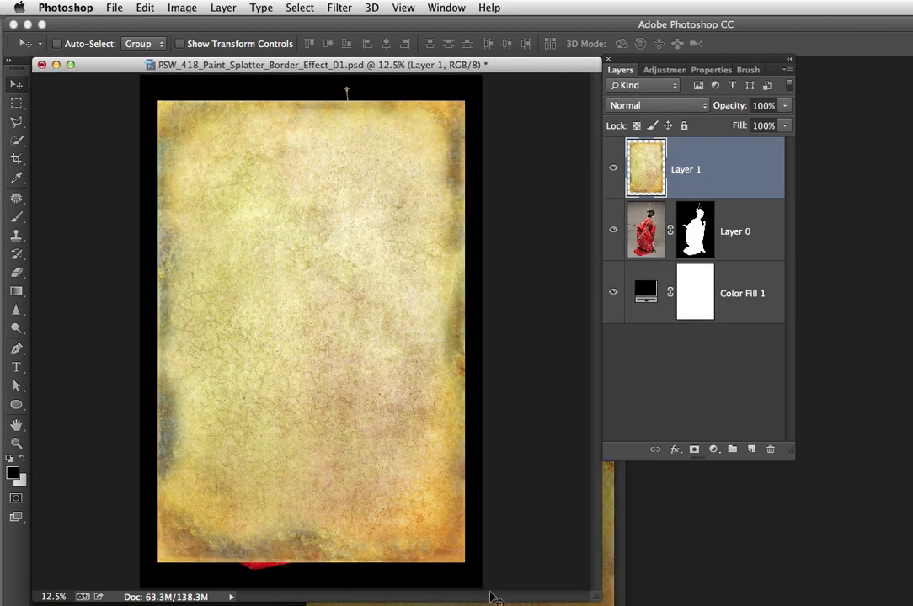
key("ctrl+Tab")
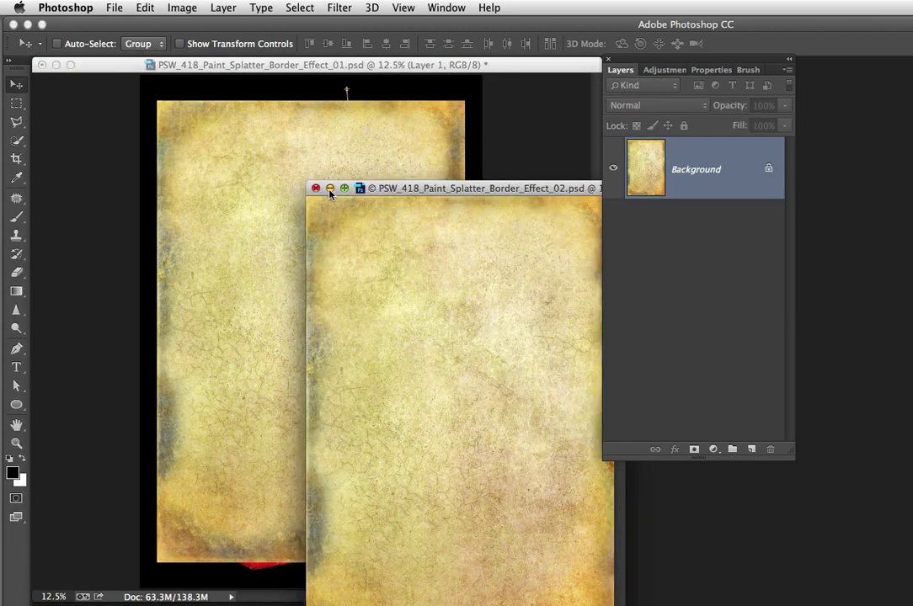
left_click(330, 189)
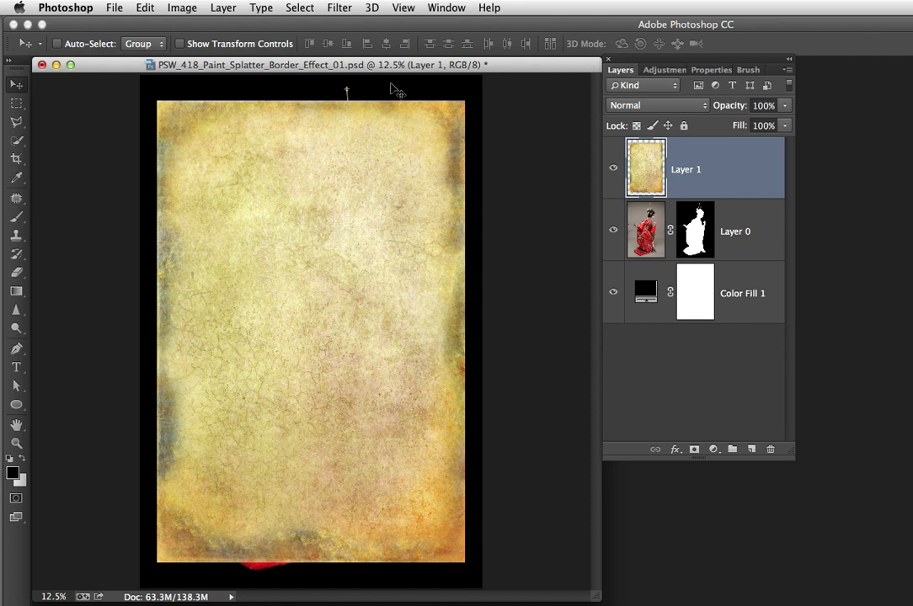
Step: Free Transform the texture to 111.11% to cover the canvas, then add a white layer mask
left_click(137, 8)
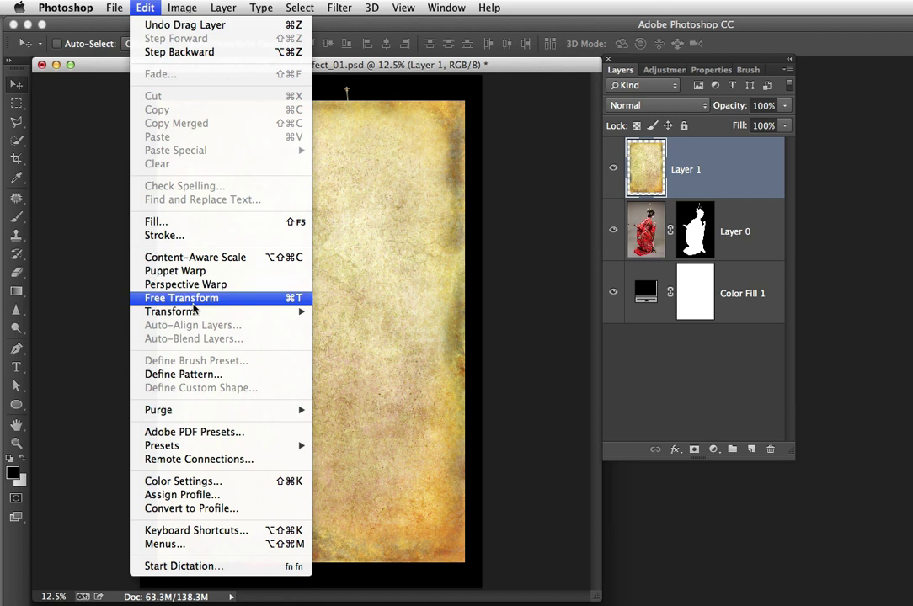
left_click(189, 299)
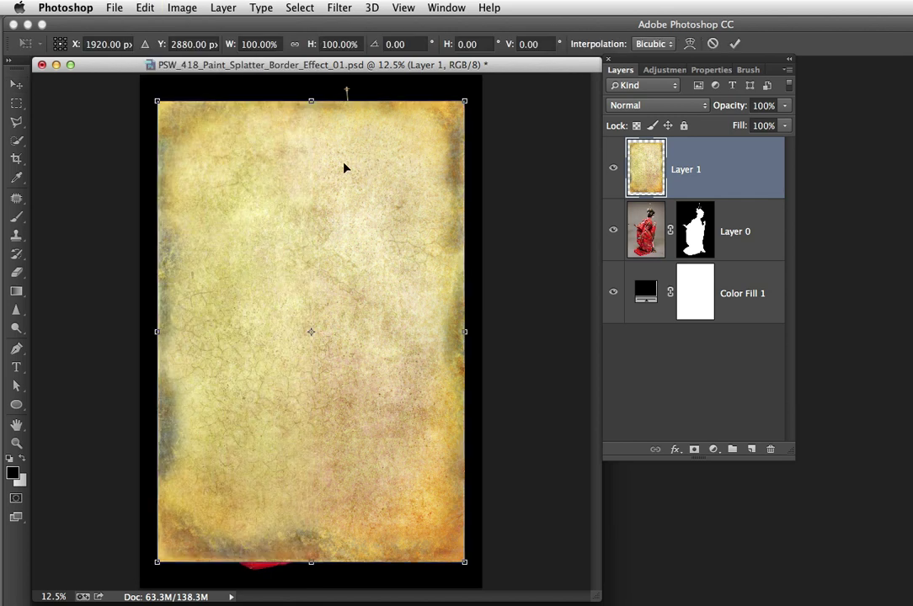
left_click_drag(311, 101, 317, 75)
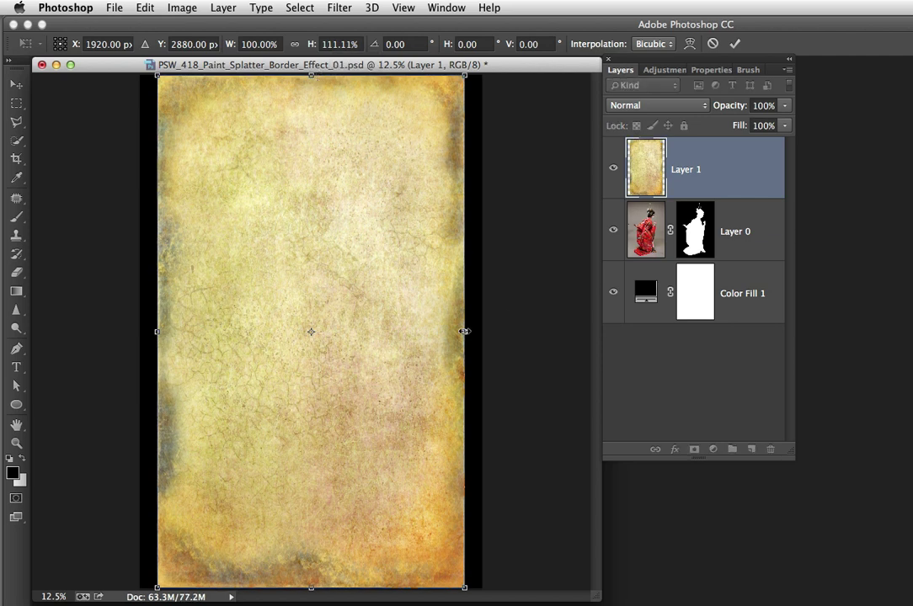
left_click_drag(463, 332, 482, 334)
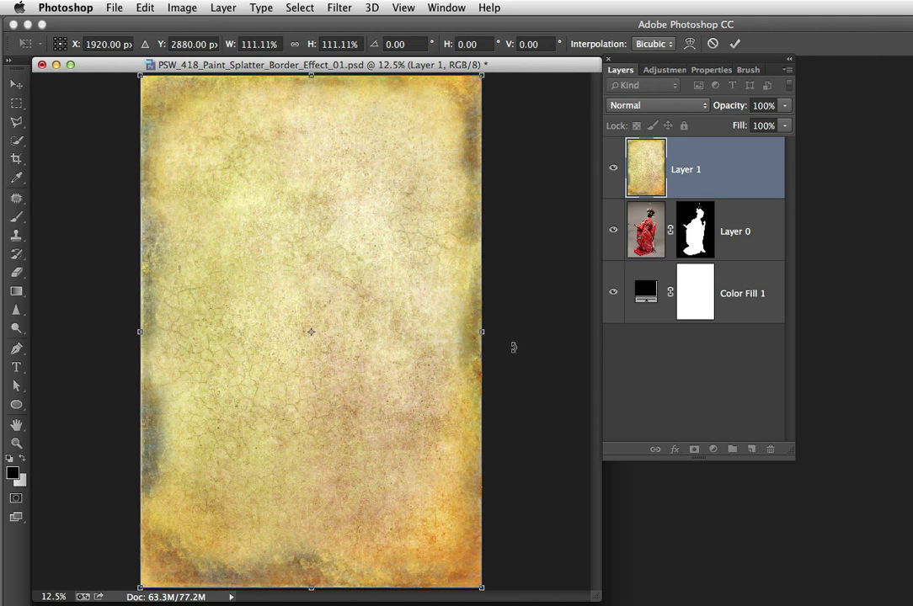
key("Return")
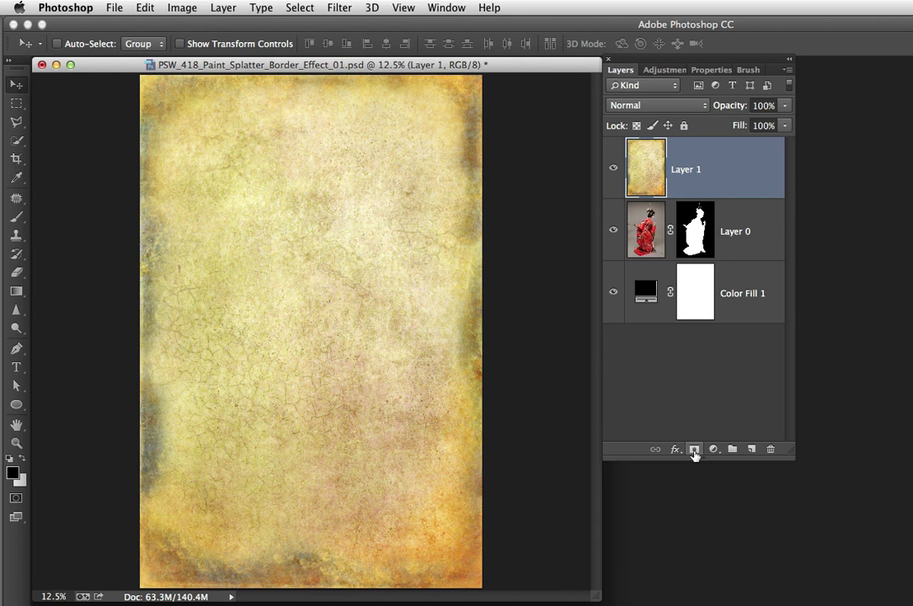
left_click(694, 450)
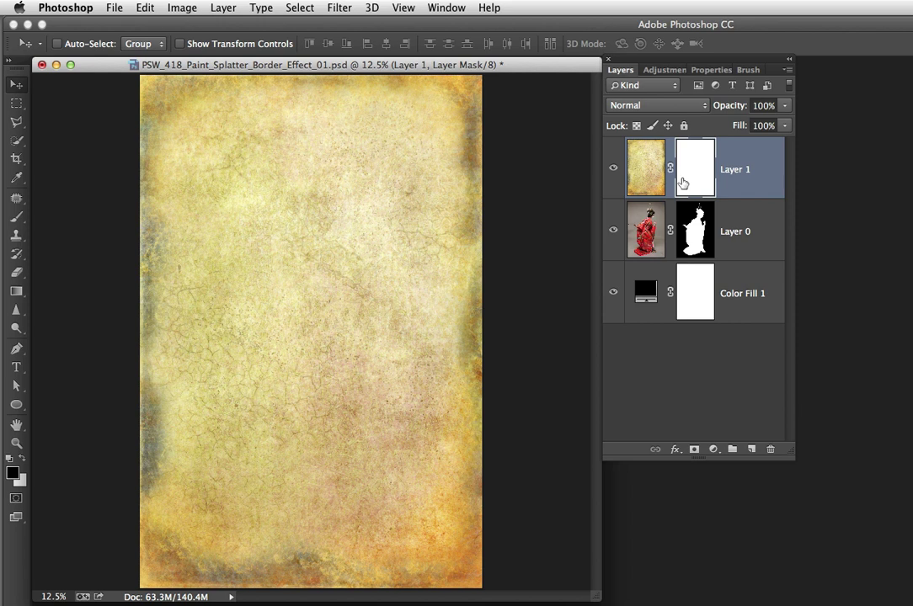
Step: Restore PSW_418_Paint_Splatter_Border_Effect_03.psd from the Dock and position its window over the canvas
mouse_move(2, 505)
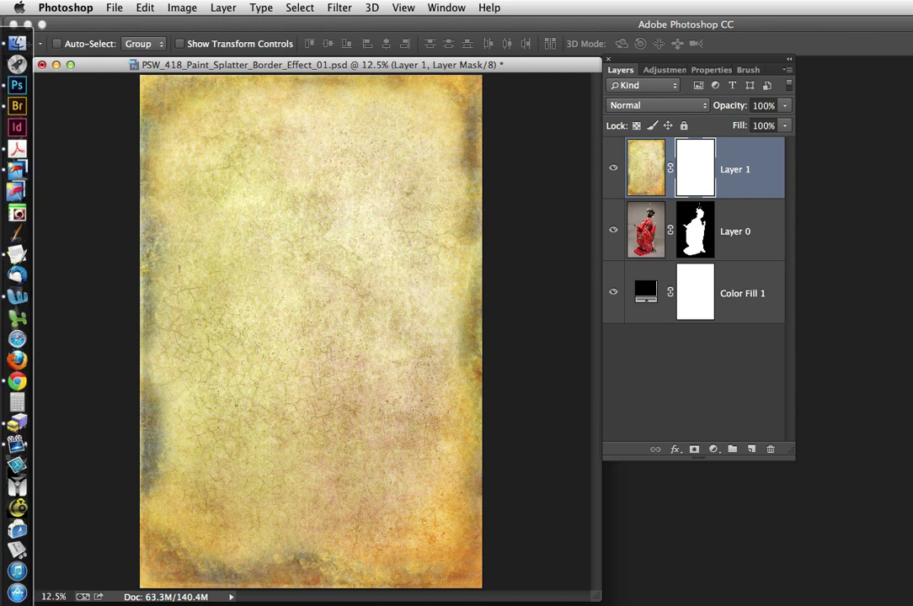
left_click(16, 546)
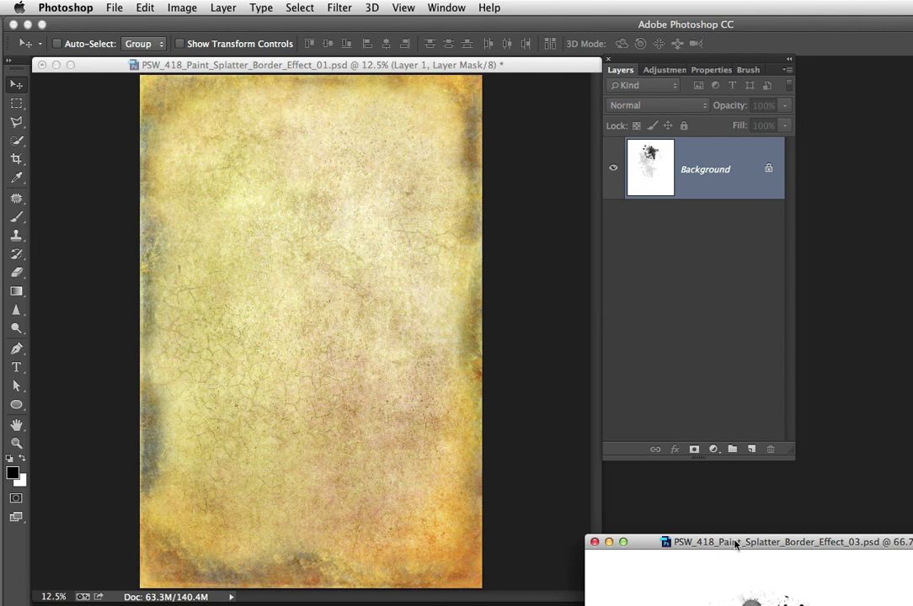
left_click_drag(730, 545, 283, 68)
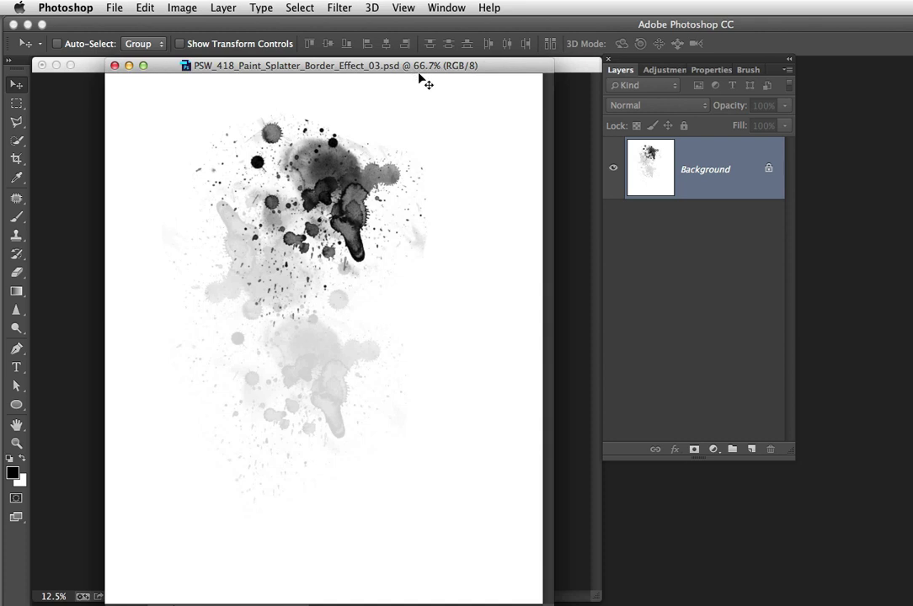
left_click_drag(365, 70, 357, 69)
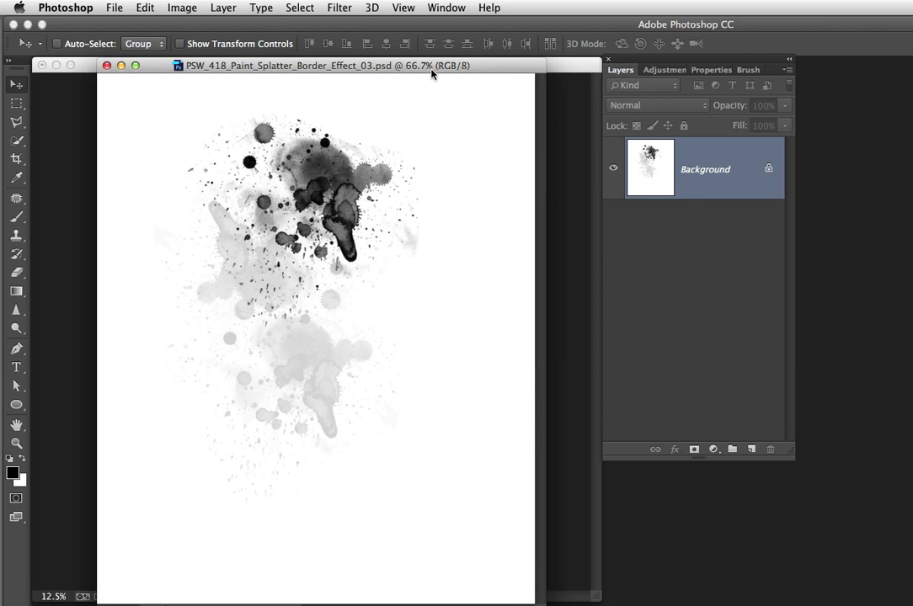
Step: Check the Black & White adjustment's presets, keep Default, and cancel without applying
left_click(172, 16)
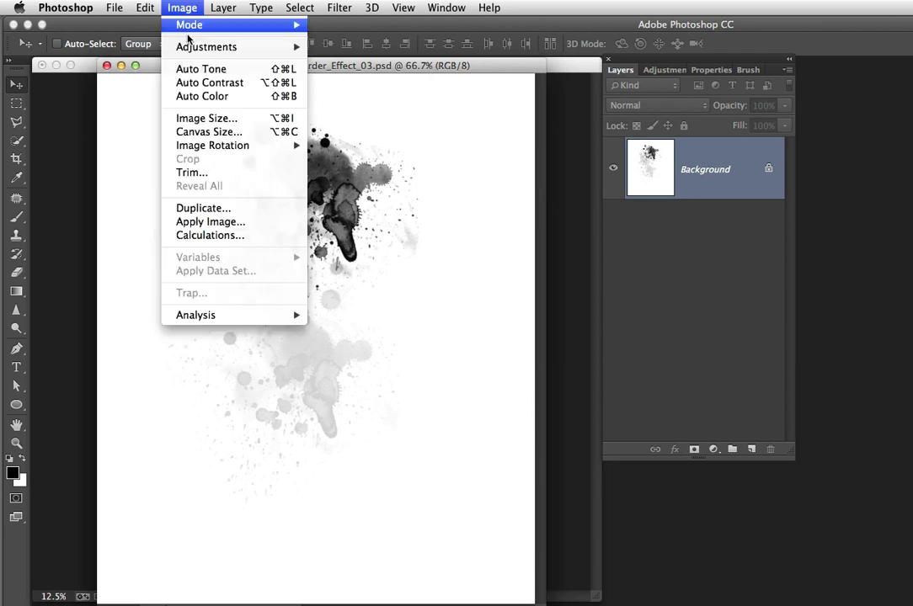
mouse_move(246, 44)
left_click(357, 149)
left_click_drag(612, 232, 587, 200)
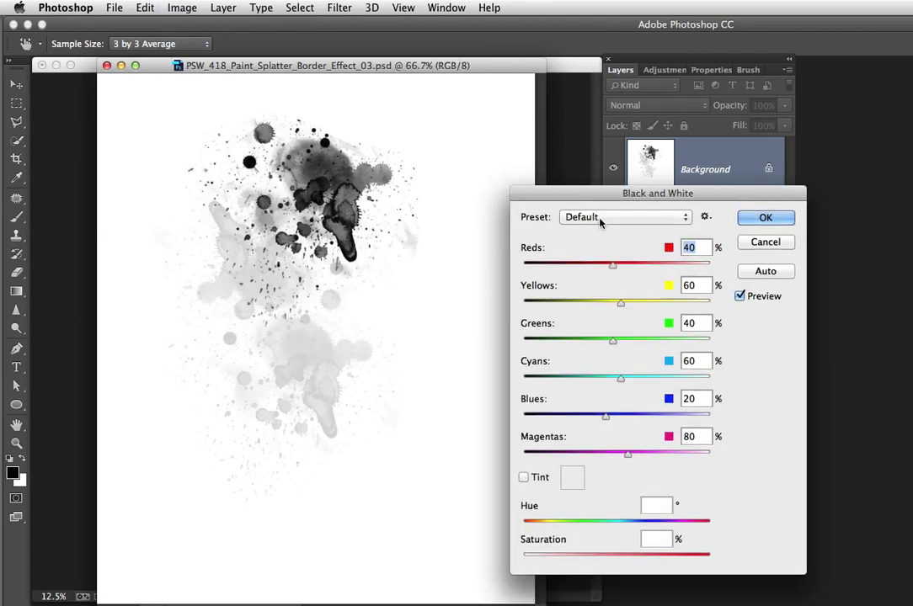
left_click(554, 217)
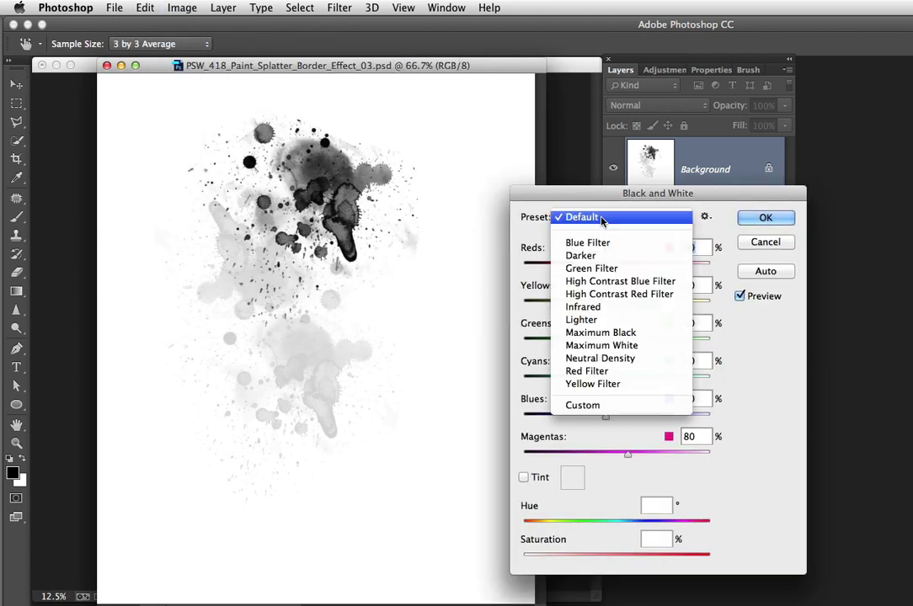
left_click(535, 218)
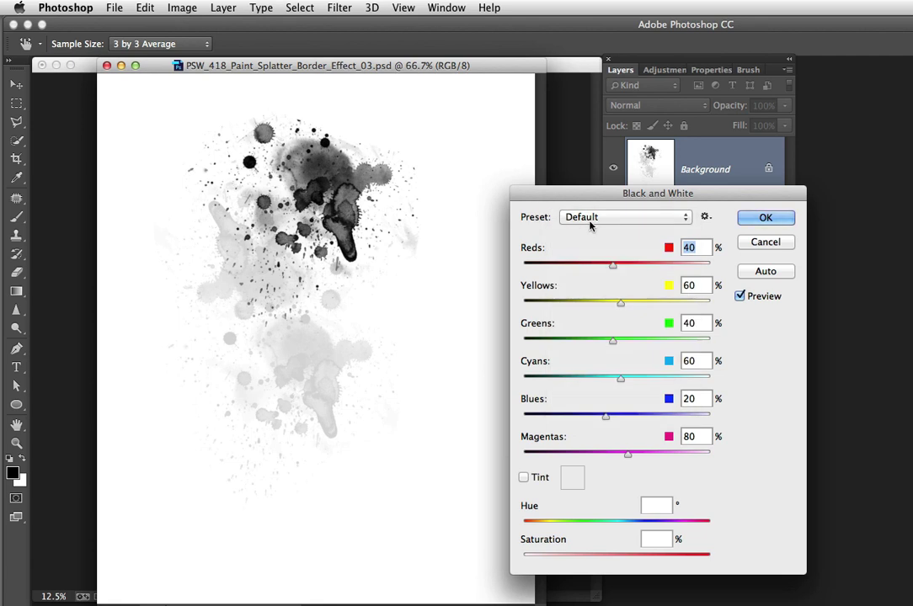
left_click(763, 243)
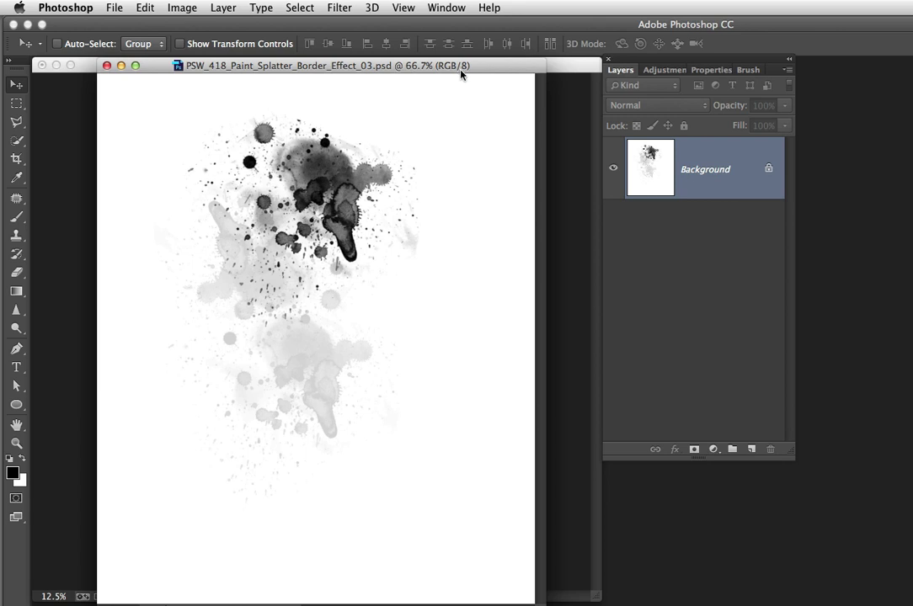
Step: Define the splatter as an 884 px brush preset with its suggested name, then minimise it
left_click(147, 9)
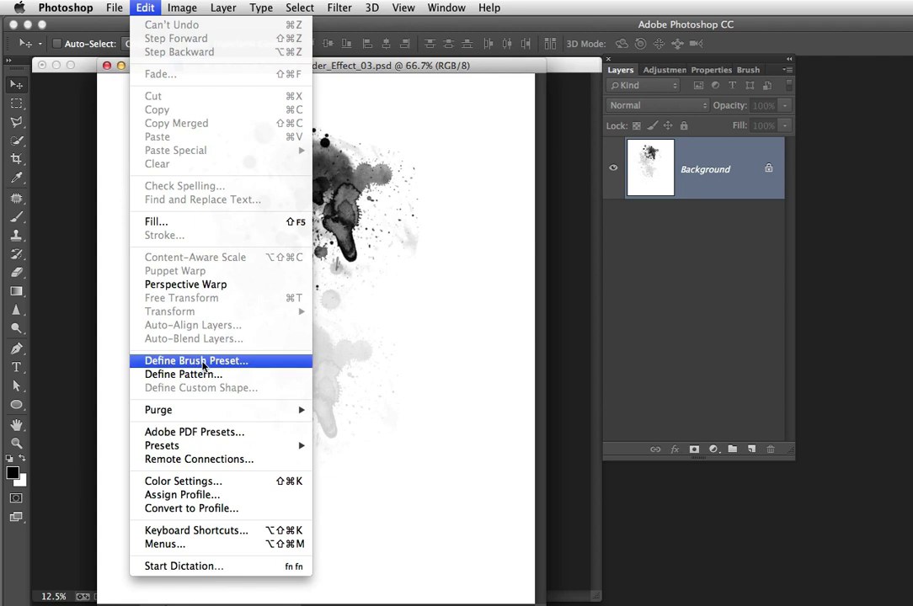
left_click(204, 362)
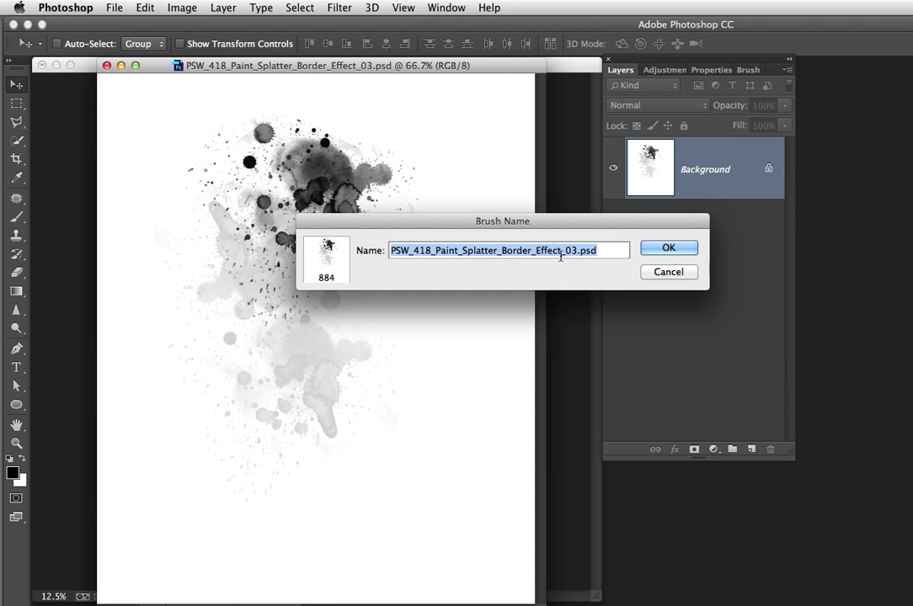
left_click(669, 248)
left_click(120, 65)
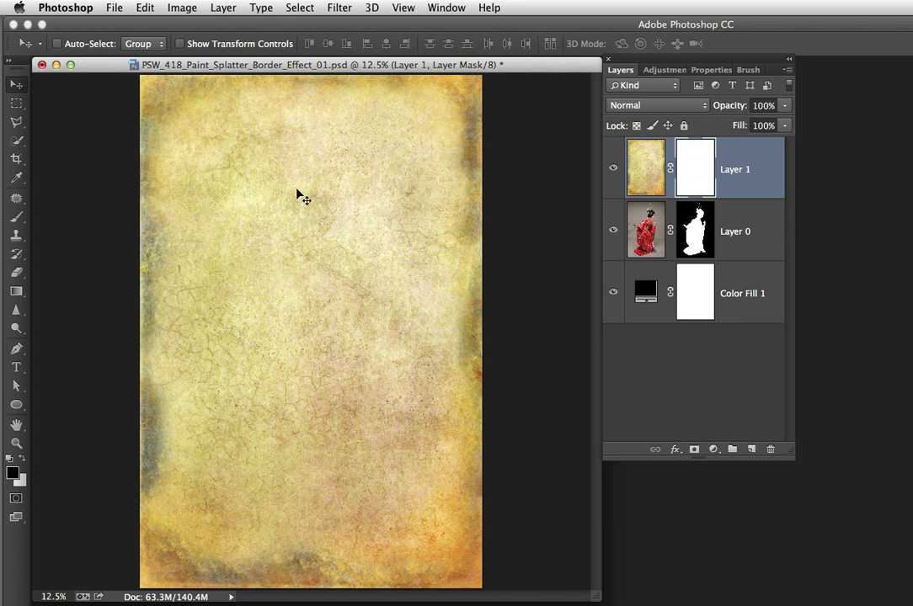
Step: Select the Brush tool and show the Brush settings panel
left_click(16, 218)
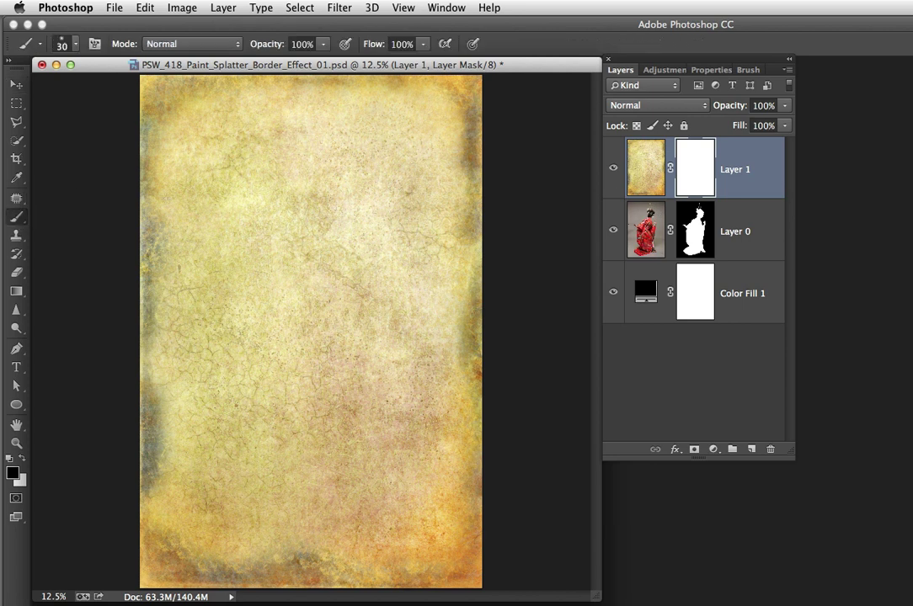
left_click(748, 70)
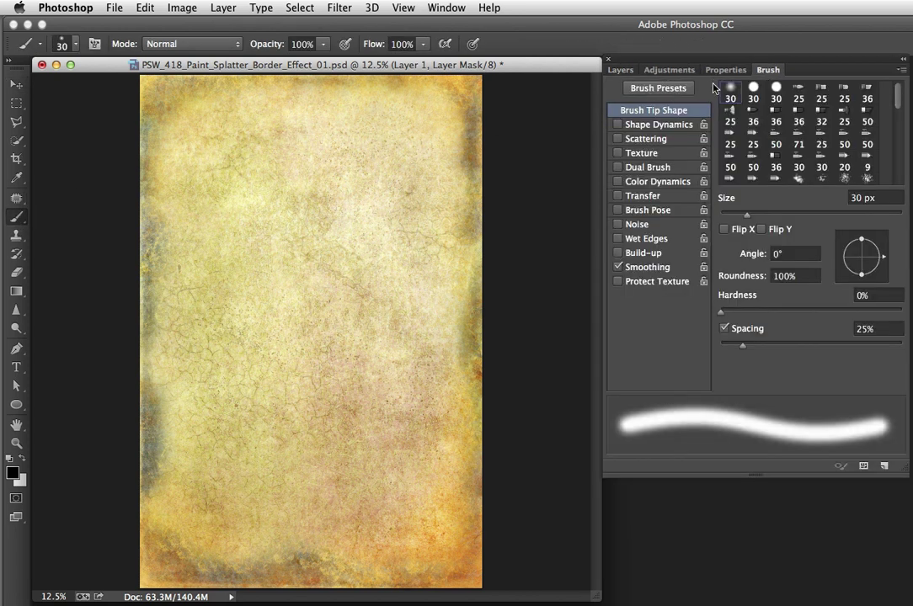
left_click(445, 9)
left_click(610, 69)
left_click_drag(897, 106, 900, 187)
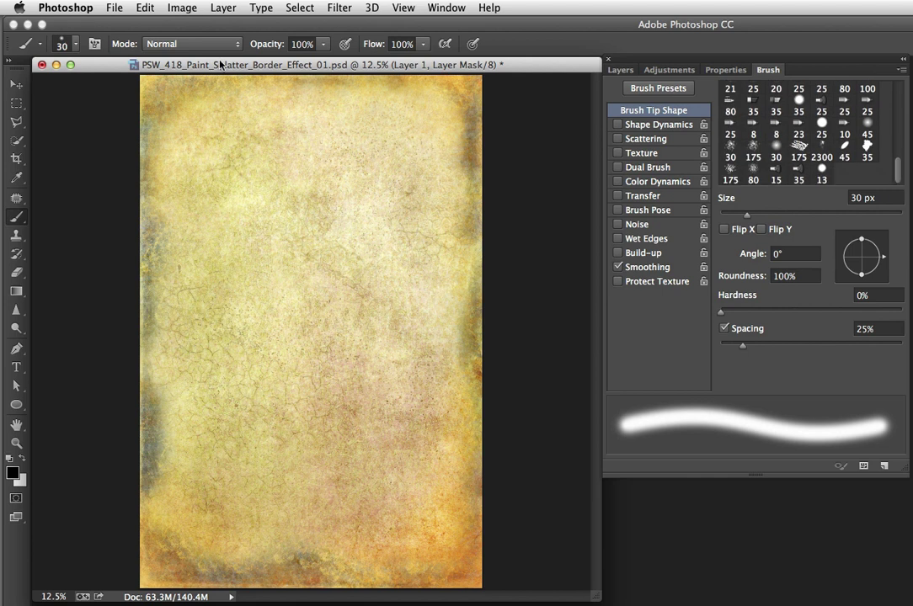
Step: Choose the 884 px splatter brush preset and undo a test stroke on the mask
left_click(74, 46)
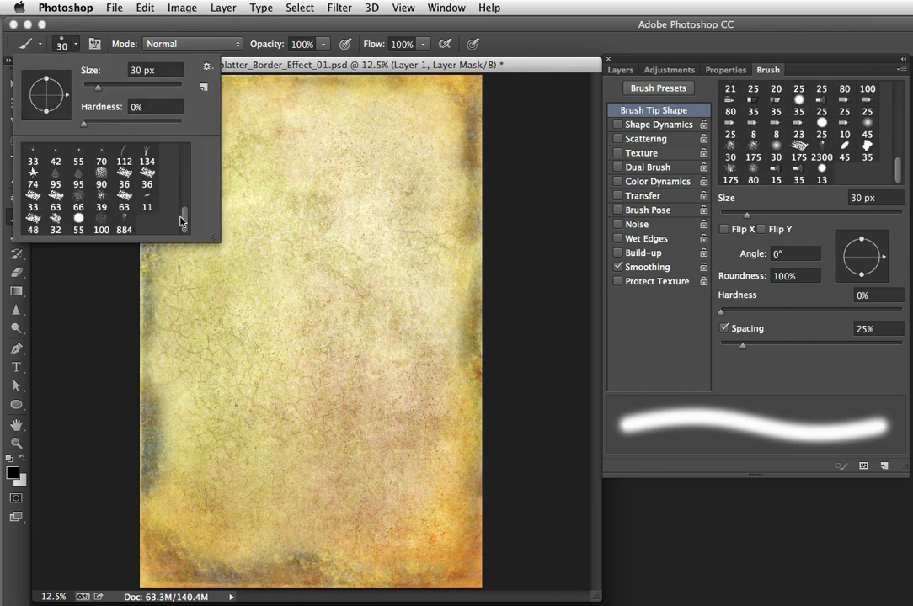
left_click(124, 223)
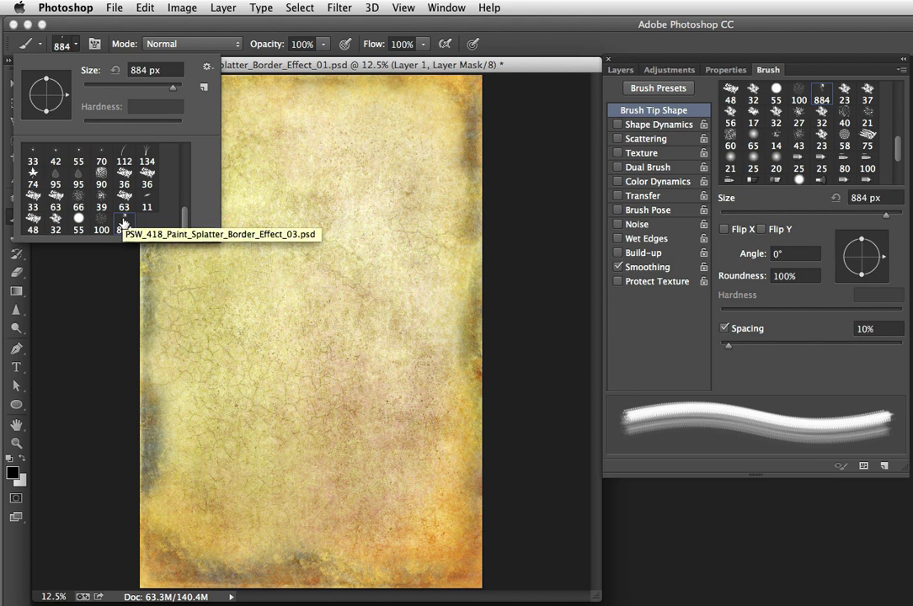
left_click(64, 45)
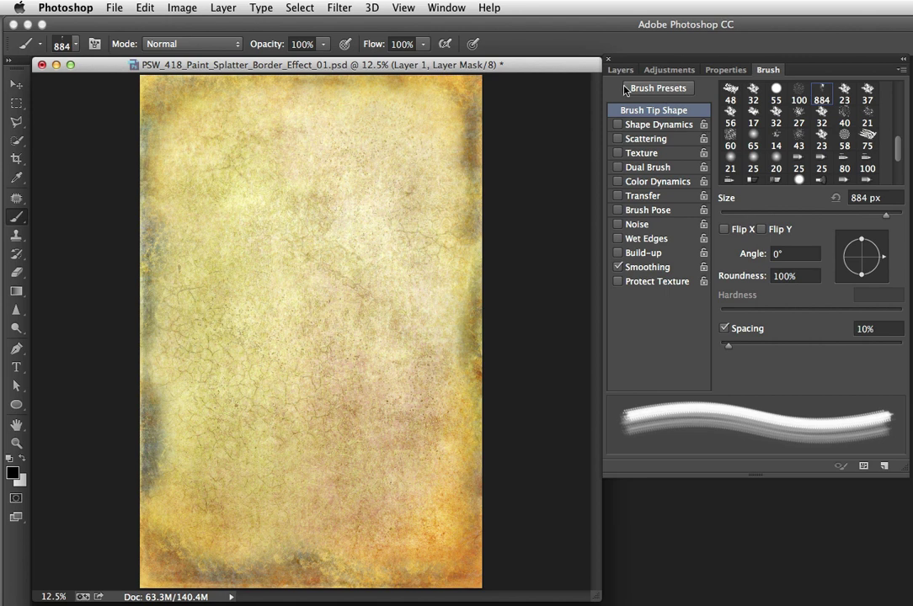
mouse_move(356, 254)
left_mouse_down()
mouse_move(347, 221)
mouse_move(341, 353)
mouse_move(278, 278)
mouse_move(235, 253)
mouse_move(265, 198)
mouse_move(276, 231)
mouse_move(274, 160)
left_mouse_up()
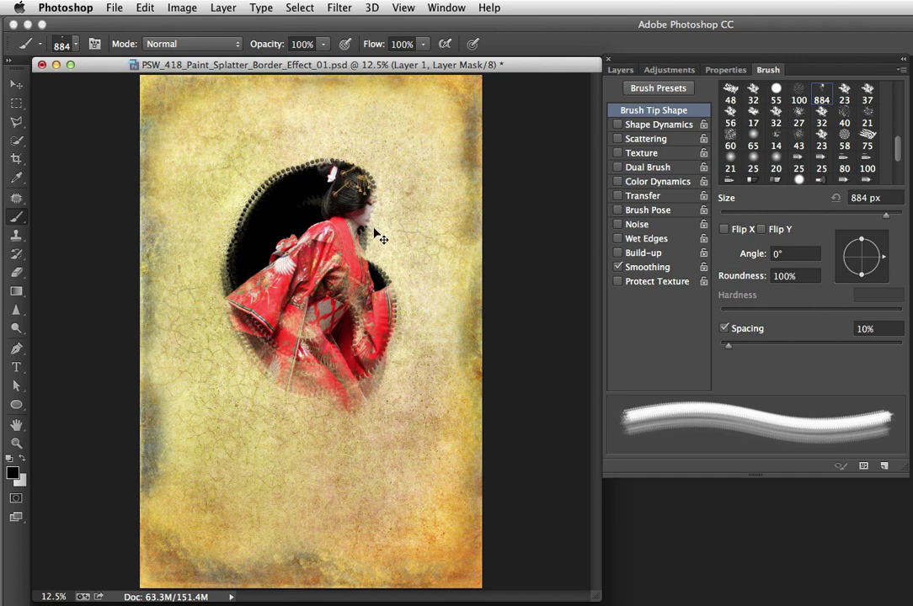
key("super+z")
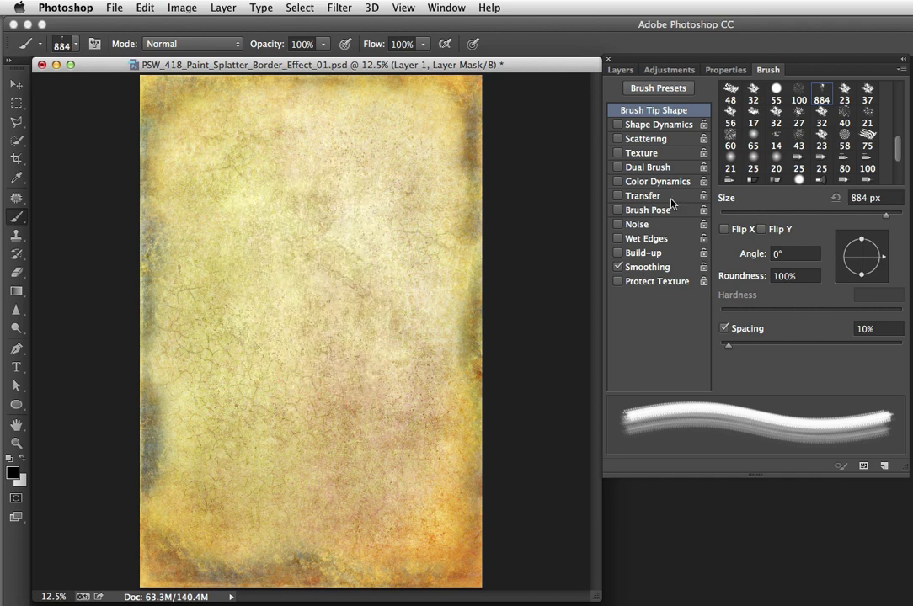
Step: Enable Shape Dynamics and raise Size Jitter to 31%, undoing a test stroke
left_click(648, 125)
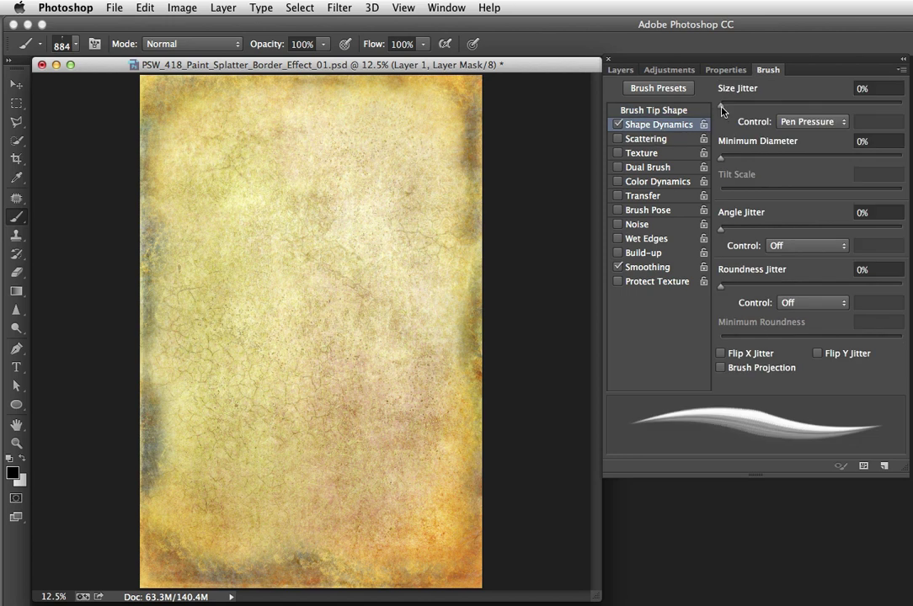
left_click_drag(719, 109, 771, 110)
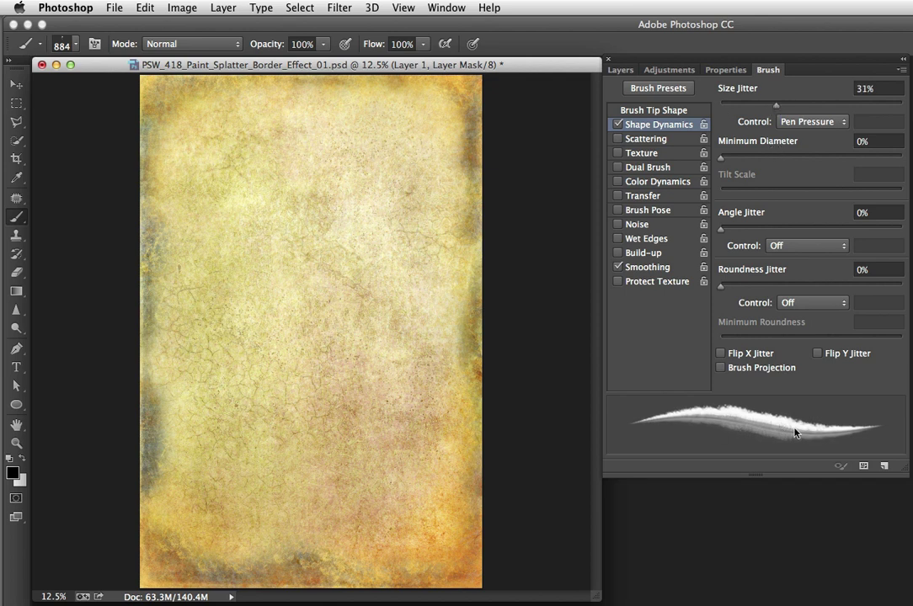
mouse_move(331, 209)
left_mouse_down()
mouse_move(359, 230)
mouse_move(312, 295)
mouse_move(271, 265)
mouse_move(234, 276)
left_mouse_up()
key("super+z")
Step: Set Size Jitter Control to Off and Angle Jitter to 100%, test-painting the mask
left_click(802, 122)
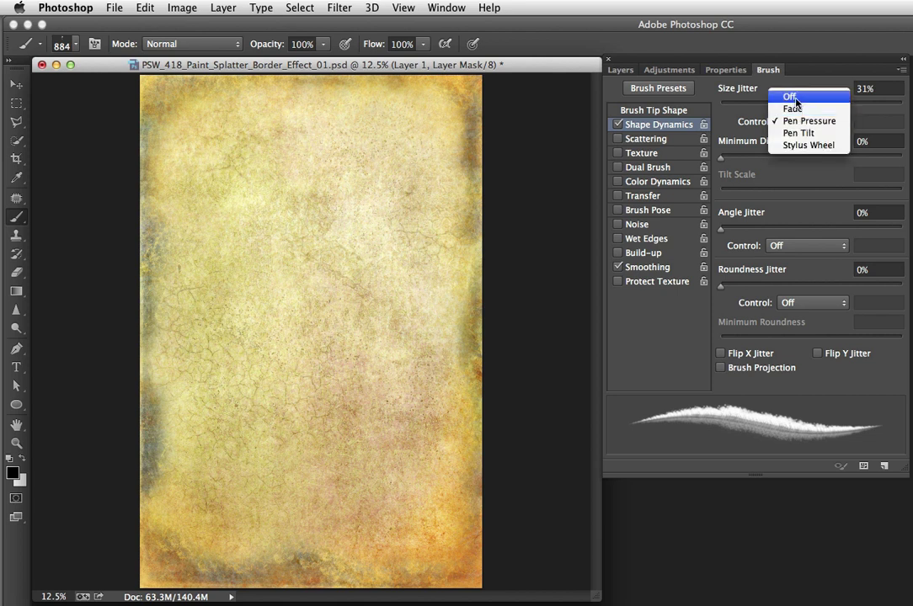
left_click(796, 97)
mouse_move(361, 158)
left_mouse_down()
mouse_move(404, 236)
mouse_move(265, 273)
left_mouse_up()
key("super+z")
mouse_move(313, 175)
left_mouse_down()
mouse_move(310, 284)
mouse_move(345, 318)
left_mouse_up()
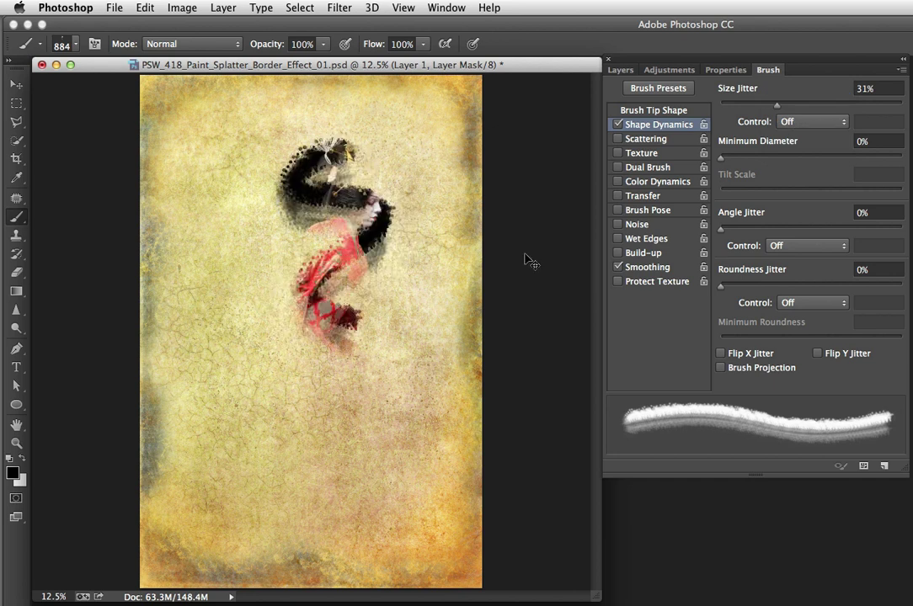
key("super+z")
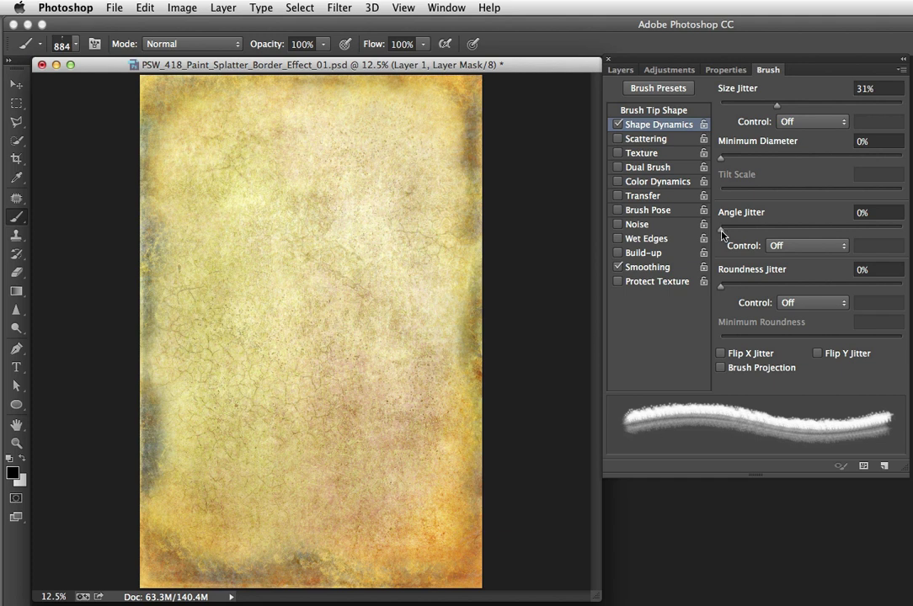
left_click_drag(739, 230, 903, 231)
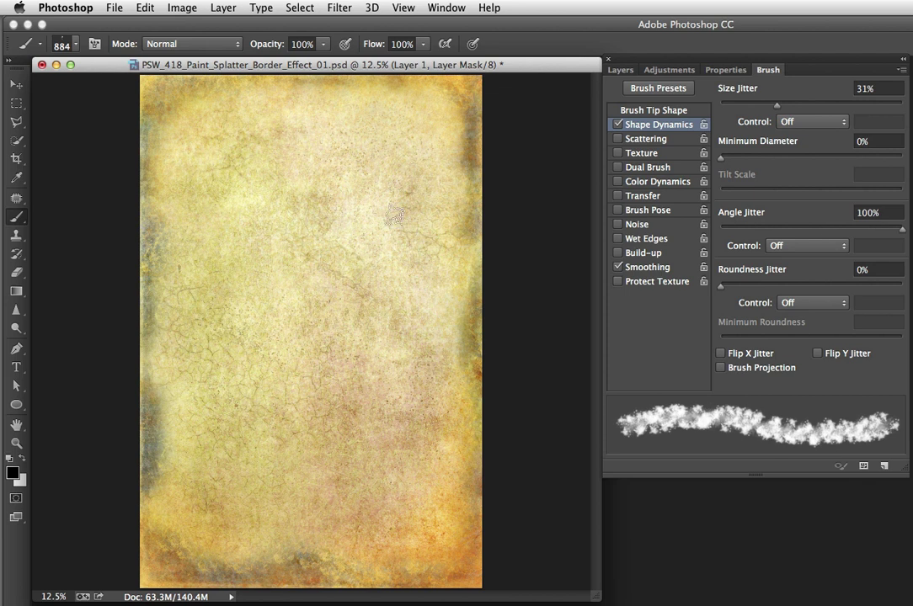
mouse_move(350, 203)
left_mouse_down()
mouse_move(361, 246)
mouse_move(340, 290)
mouse_move(345, 353)
mouse_move(270, 374)
mouse_move(253, 314)
mouse_move(293, 261)
mouse_move(272, 177)
mouse_move(329, 133)
left_mouse_up()
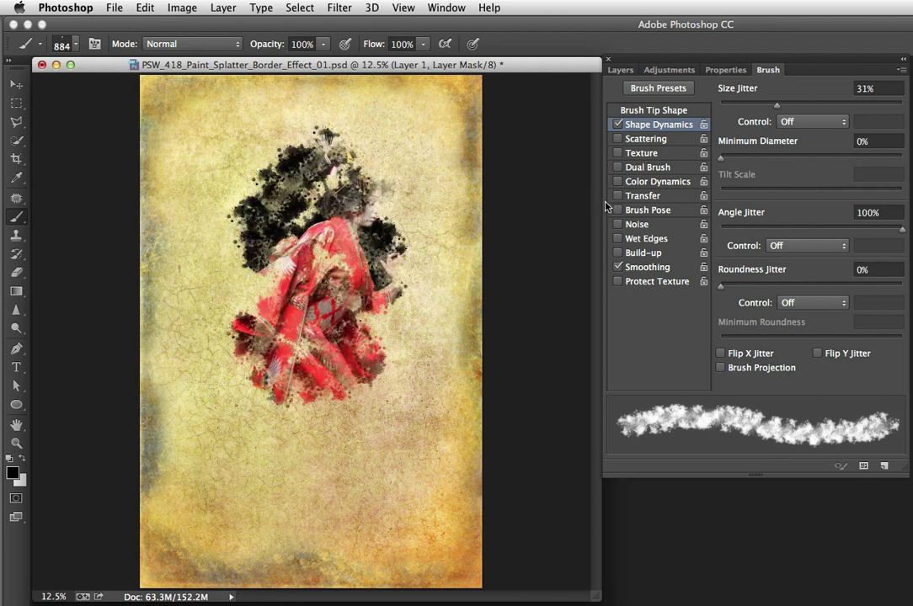
Step: Clear the reveal, enable Transfer with 44% Opacity Jitter, and undo a test stroke
key("alt+BackSpace")
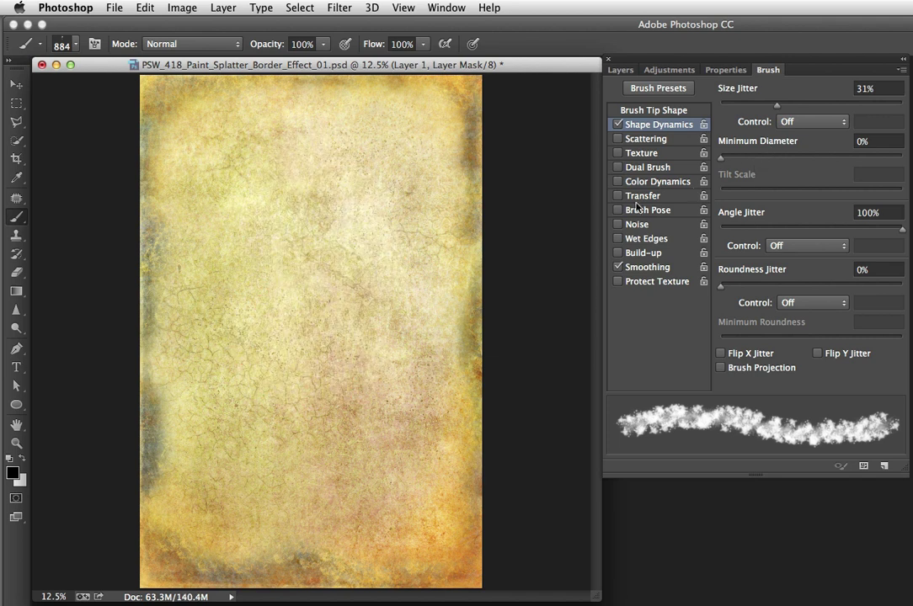
left_click(638, 197)
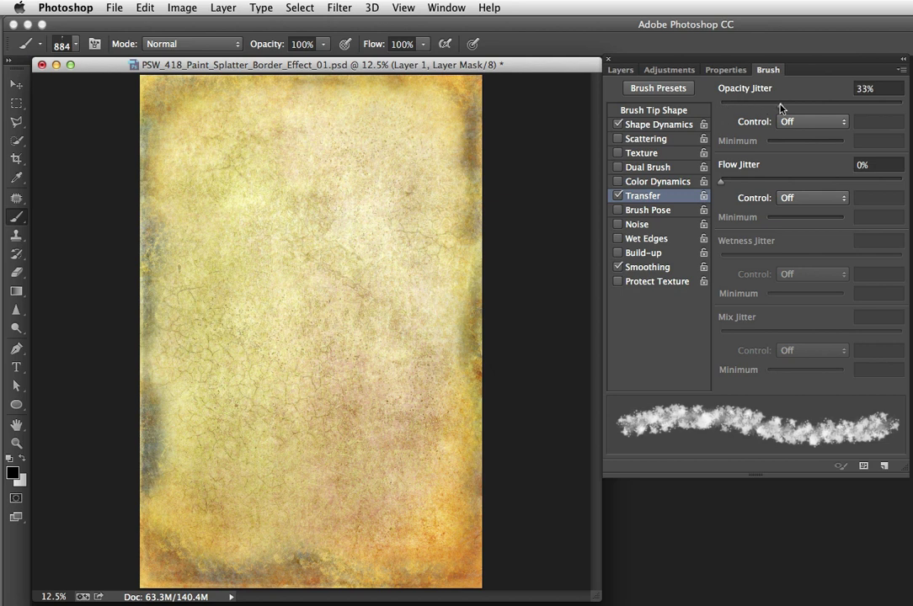
left_click_drag(790, 108, 800, 108)
mouse_move(350, 206)
left_mouse_down()
mouse_move(362, 273)
mouse_move(295, 303)
mouse_move(295, 334)
mouse_move(355, 356)
mouse_move(353, 387)
mouse_move(249, 398)
left_mouse_up()
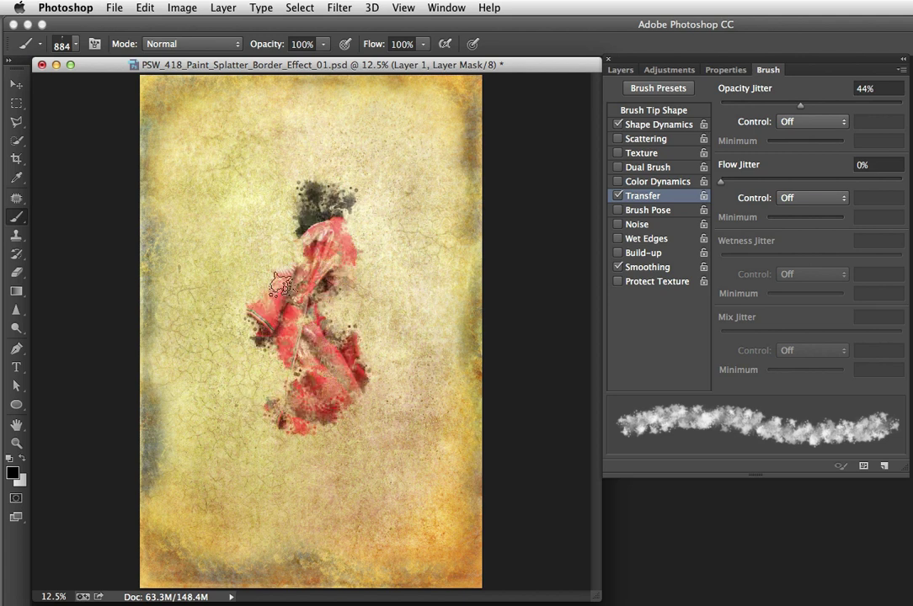
key("super+z")
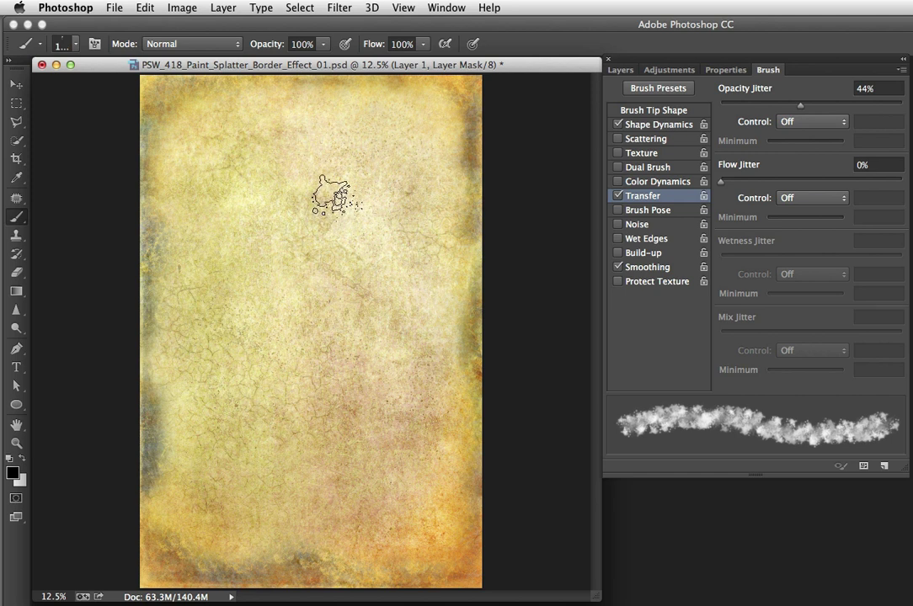
Step: Stamp and undo a series of trial splatters near the top centre of the mask
left_click(332, 196)
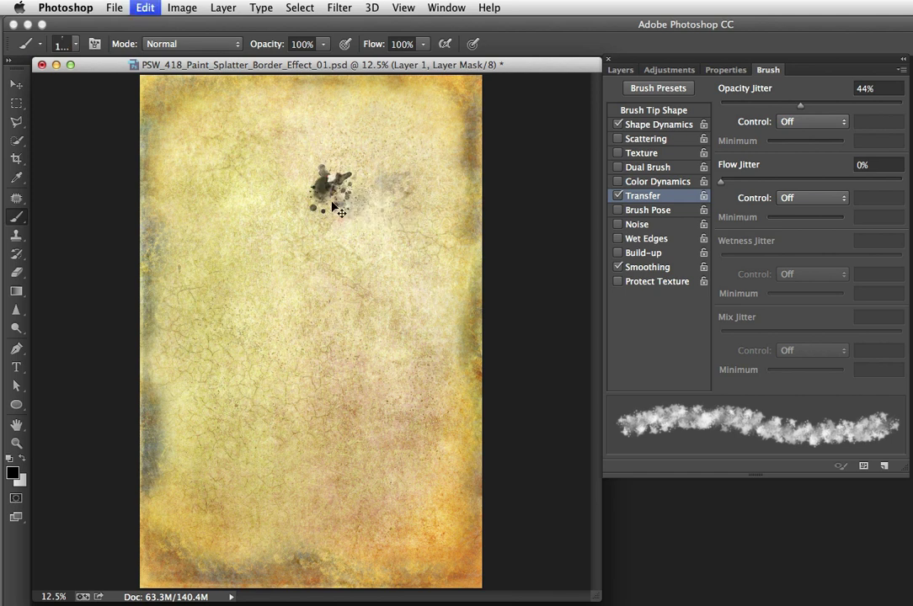
key("super+z")
left_click(343, 175)
key("super+z")
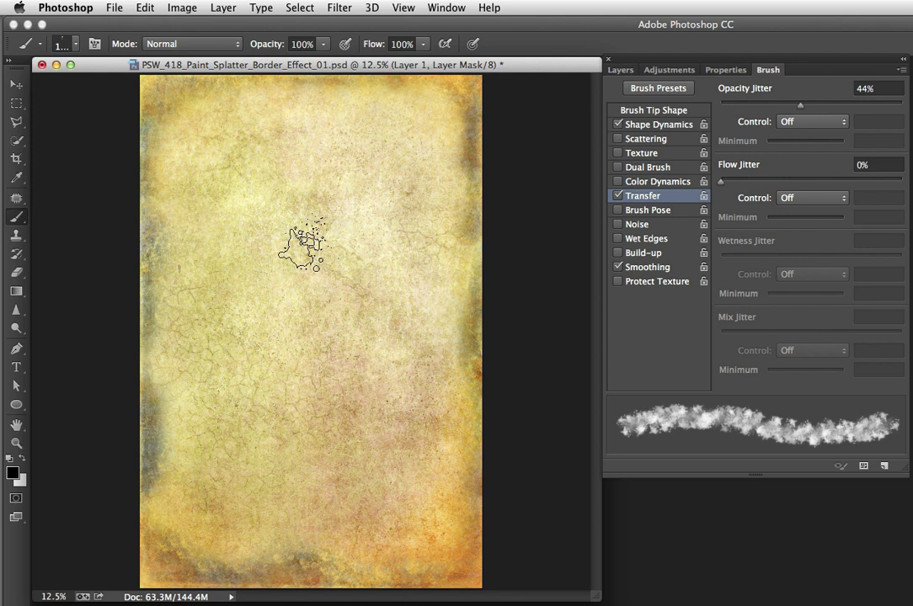
left_click(320, 207)
key("super+z")
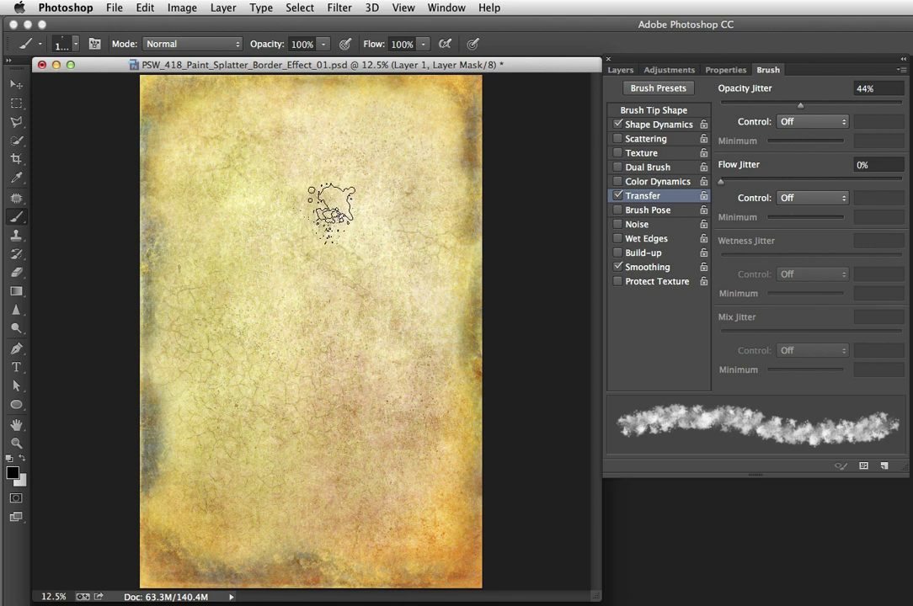
left_click(331, 173)
key("super+z")
left_click(320, 172)
key("super+z")
left_click(345, 168)
key("super+z")
left_click(312, 206)
key("super+z")
left_click(324, 159)
key("super+z")
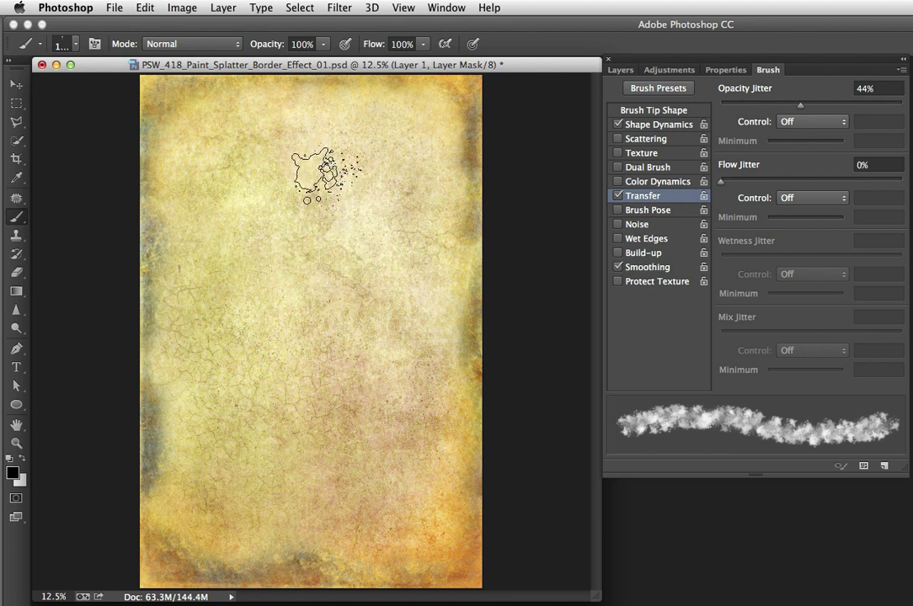
left_click(349, 150)
key("super+z")
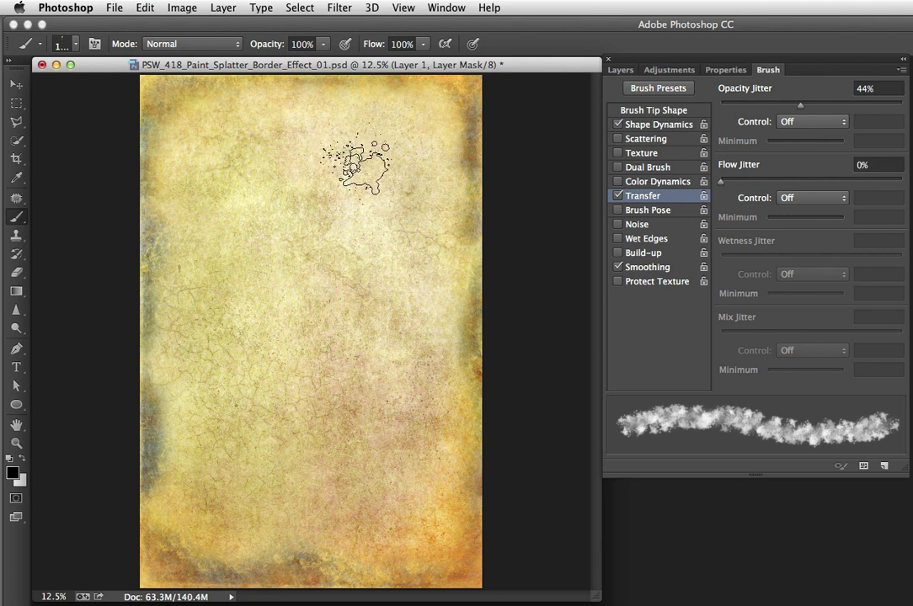
Step: Paint splatters on Layer 1's mask revealing the geisha's body, face, hair and headpiece
mouse_move(249, 169)
left_mouse_down()
mouse_move(336, 164)
mouse_move(364, 184)
mouse_move(356, 177)
left_mouse_up()
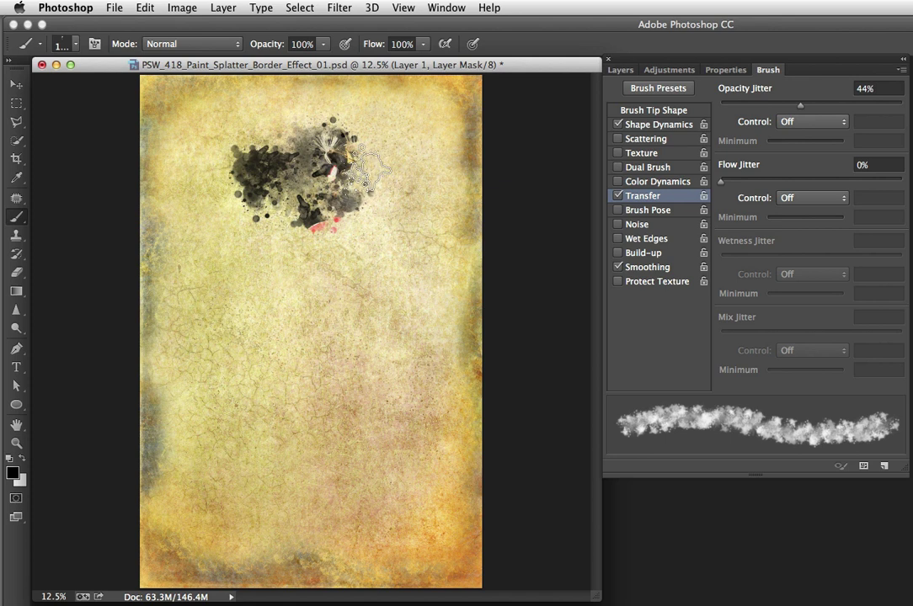
left_click(373, 174)
mouse_move(371, 236)
left_mouse_down()
mouse_move(379, 265)
mouse_move(416, 240)
mouse_move(332, 265)
mouse_move(303, 311)
mouse_move(318, 290)
mouse_move(341, 299)
mouse_move(343, 282)
mouse_move(370, 328)
mouse_move(358, 370)
mouse_move(364, 346)
mouse_move(374, 366)
mouse_move(362, 375)
mouse_move(316, 353)
mouse_move(329, 347)
mouse_move(312, 352)
mouse_move(312, 362)
mouse_move(269, 366)
mouse_move(274, 338)
mouse_move(261, 324)
mouse_move(211, 307)
mouse_move(209, 320)
mouse_move(202, 271)
mouse_move(227, 295)
mouse_move(265, 388)
mouse_move(240, 489)
mouse_move(204, 405)
mouse_move(240, 400)
mouse_move(328, 417)
mouse_move(338, 445)
mouse_move(311, 463)
mouse_move(352, 480)
mouse_move(299, 459)
mouse_move(274, 518)
mouse_move(333, 489)
mouse_move(453, 497)
mouse_move(429, 473)
mouse_move(373, 448)
mouse_move(358, 417)
mouse_move(335, 418)
mouse_move(347, 423)
mouse_move(356, 453)
mouse_move(315, 364)
mouse_move(363, 463)
mouse_move(257, 486)
mouse_move(235, 530)
mouse_move(253, 535)
mouse_move(290, 442)
mouse_move(295, 316)
mouse_move(358, 324)
mouse_move(307, 514)
mouse_move(252, 510)
mouse_move(303, 522)
mouse_move(282, 468)
mouse_move(263, 322)
mouse_move(253, 522)
mouse_move(278, 434)
left_mouse_up()
mouse_move(379, 225)
left_mouse_down()
mouse_move(404, 290)
mouse_move(401, 313)
mouse_move(421, 242)
mouse_move(391, 177)
mouse_move(387, 195)
mouse_move(408, 198)
mouse_move(325, 152)
mouse_move(312, 126)
mouse_move(337, 189)
mouse_move(295, 240)
mouse_move(312, 282)
mouse_move(282, 303)
mouse_move(303, 307)
mouse_move(392, 246)
left_mouse_up()
mouse_move(355, 201)
left_mouse_down()
mouse_move(383, 181)
mouse_move(351, 164)
mouse_move(332, 135)
mouse_move(351, 156)
mouse_move(334, 150)
mouse_move(343, 150)
mouse_move(337, 128)
mouse_move(311, 101)
left_mouse_up()
Step: Paint Layer 1's mask to reveal more of the headpiece ornaments, hair, face, hands and sleeves
key("z")
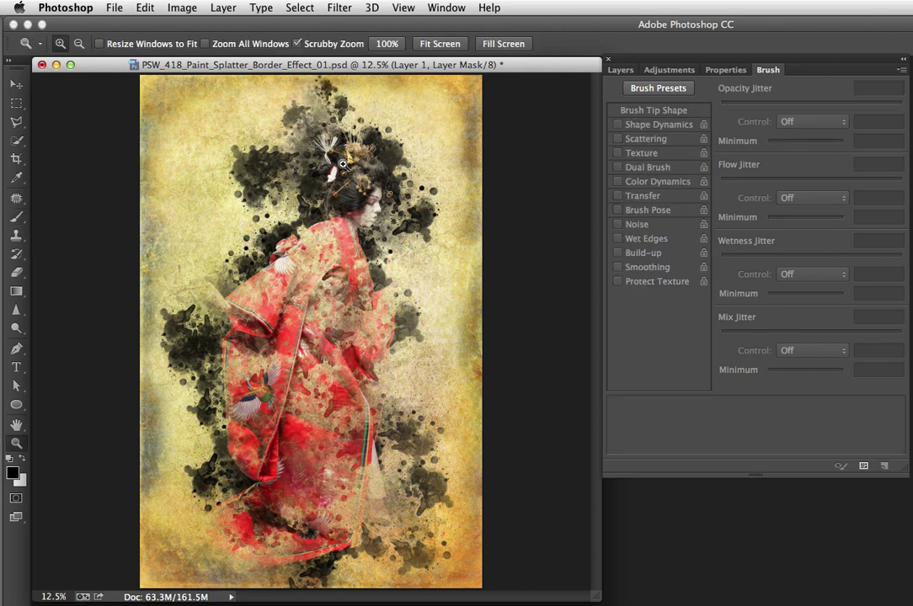
key("b")
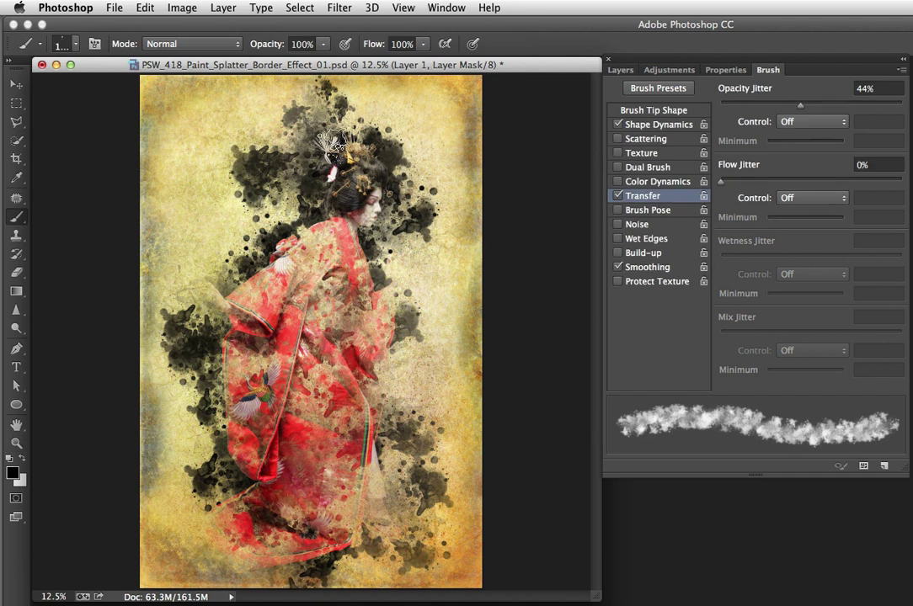
left_click_drag(343, 174, 324, 131)
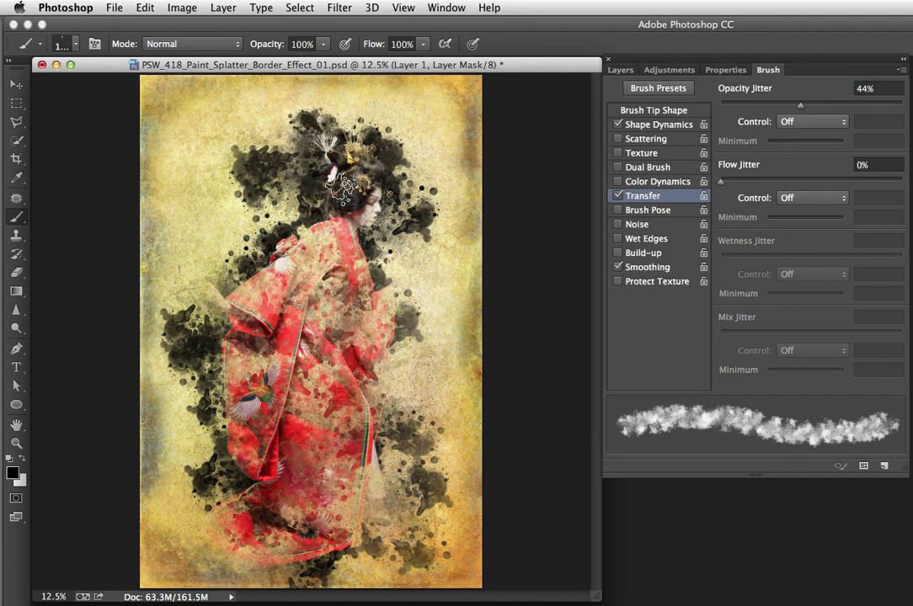
left_click_drag(370, 206, 411, 229)
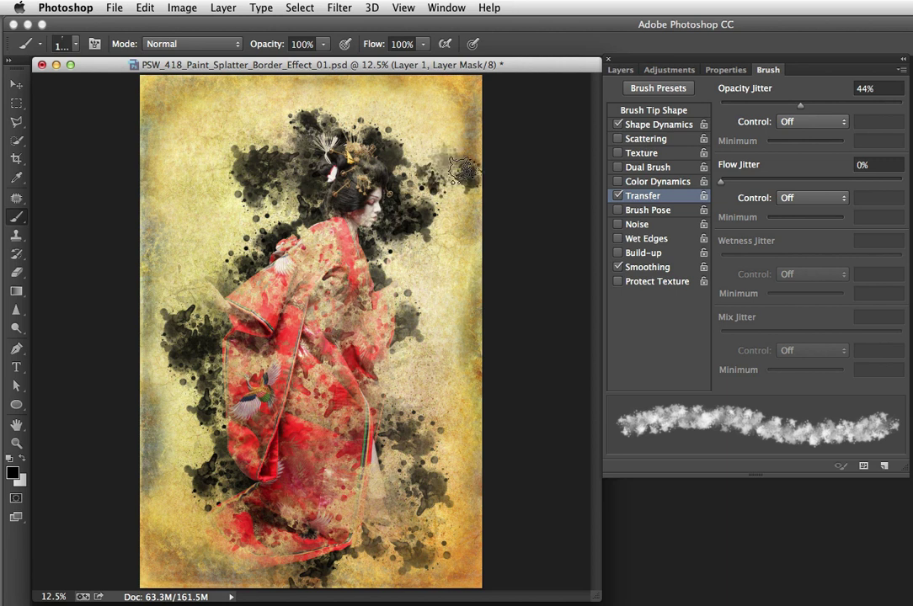
left_click_drag(210, 291, 221, 314)
mouse_move(404, 322)
left_mouse_down()
mouse_move(392, 297)
mouse_move(411, 281)
mouse_move(405, 264)
mouse_move(421, 289)
left_mouse_up()
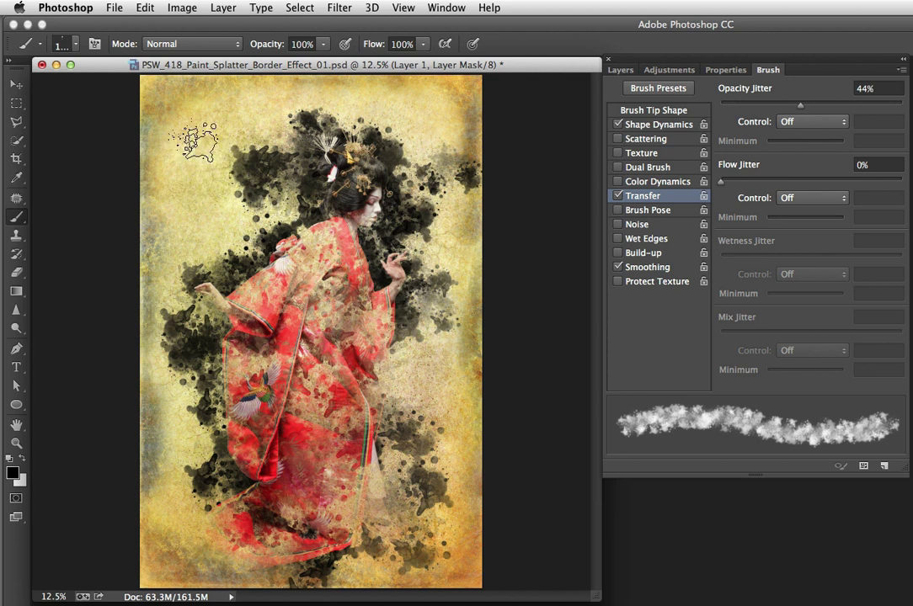
Step: Stamp extra splatters in the upper-left corner and near the right edge, redoing faint ones
left_click(178, 184)
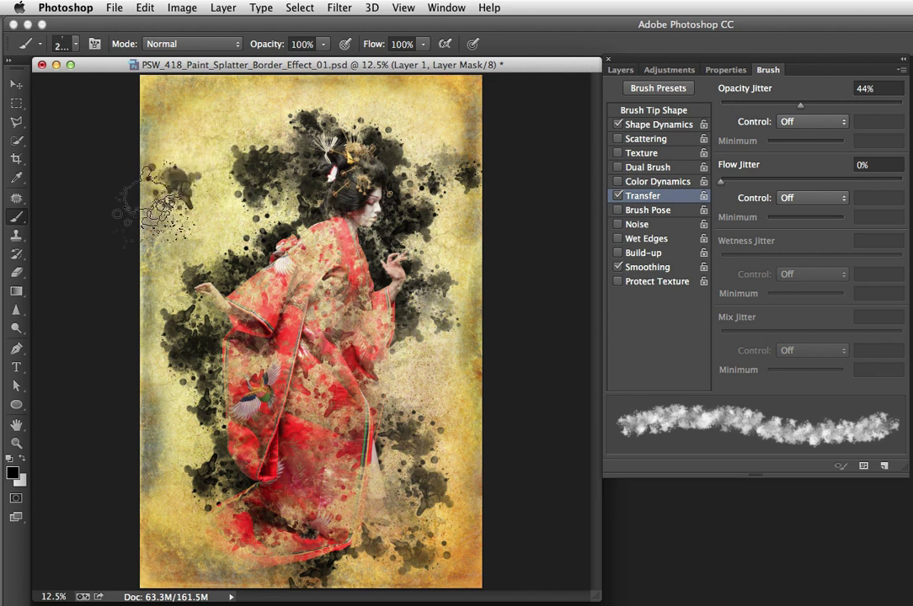
key("super+z")
left_click(194, 240)
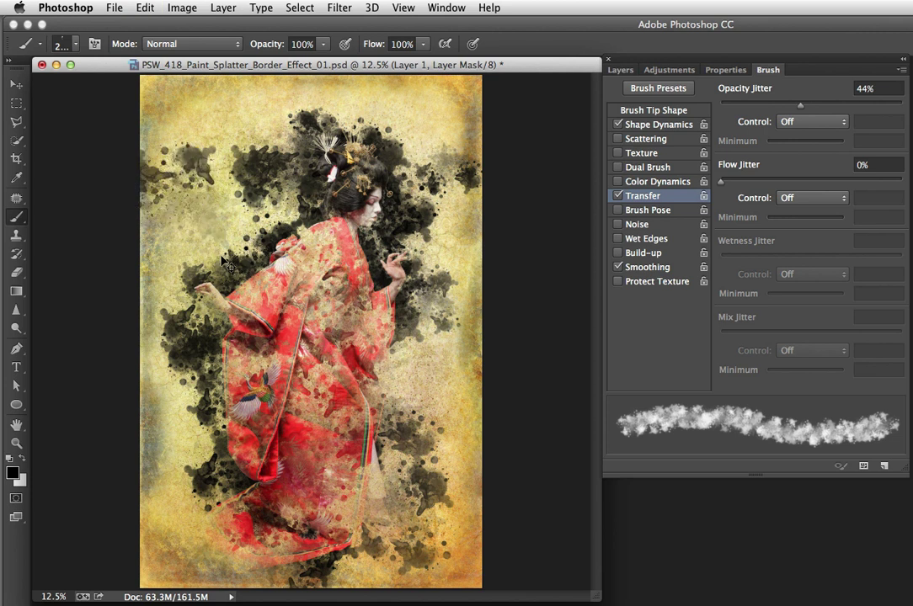
left_click(181, 112)
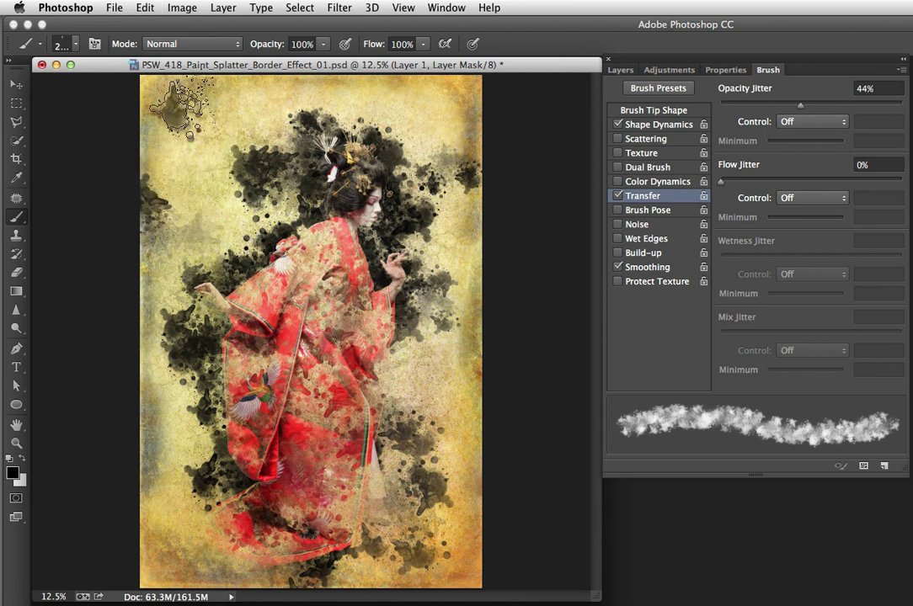
key("super+z")
left_click(180, 117)
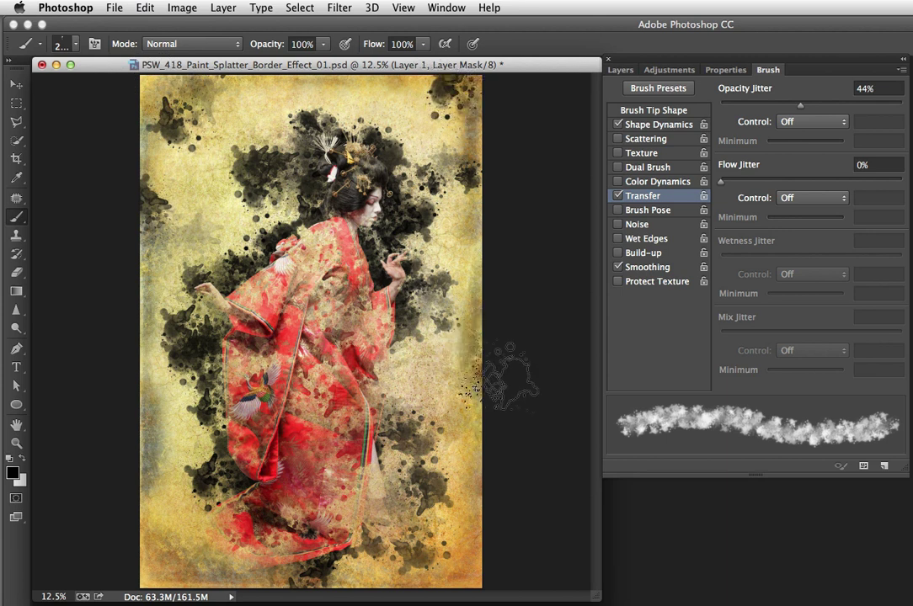
left_click(413, 336)
key("super+z")
left_click(455, 358)
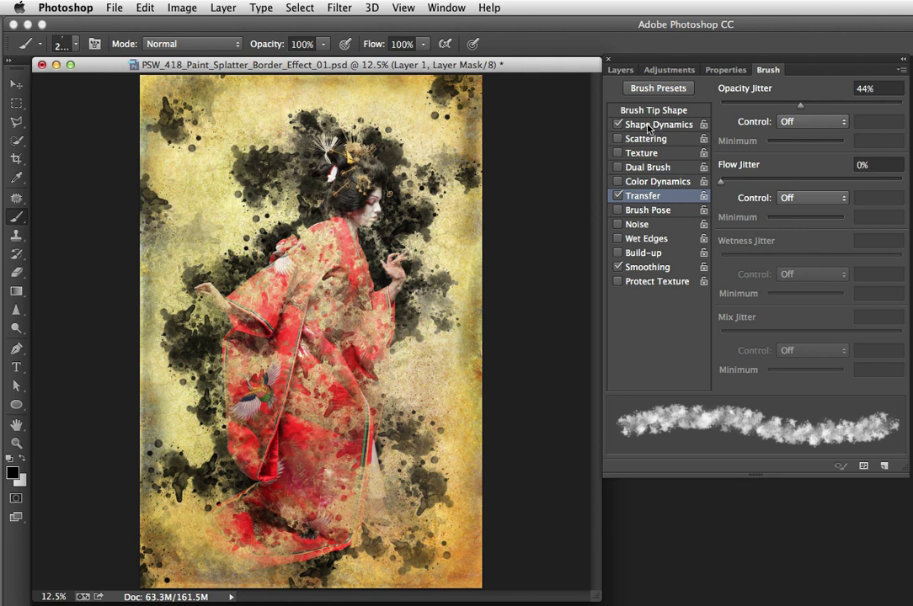
left_click(655, 127)
left_click(649, 196)
left_click(41, 49)
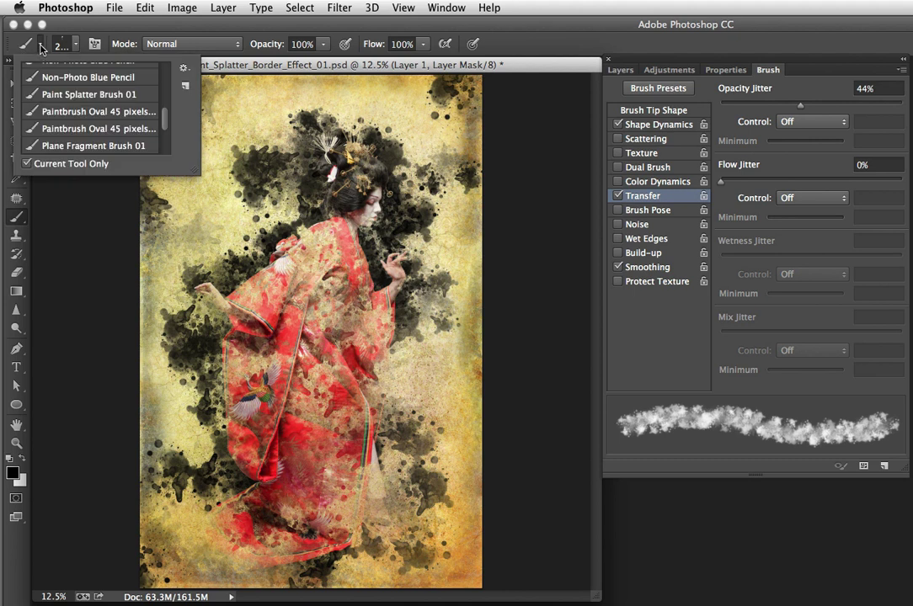
left_click(185, 70)
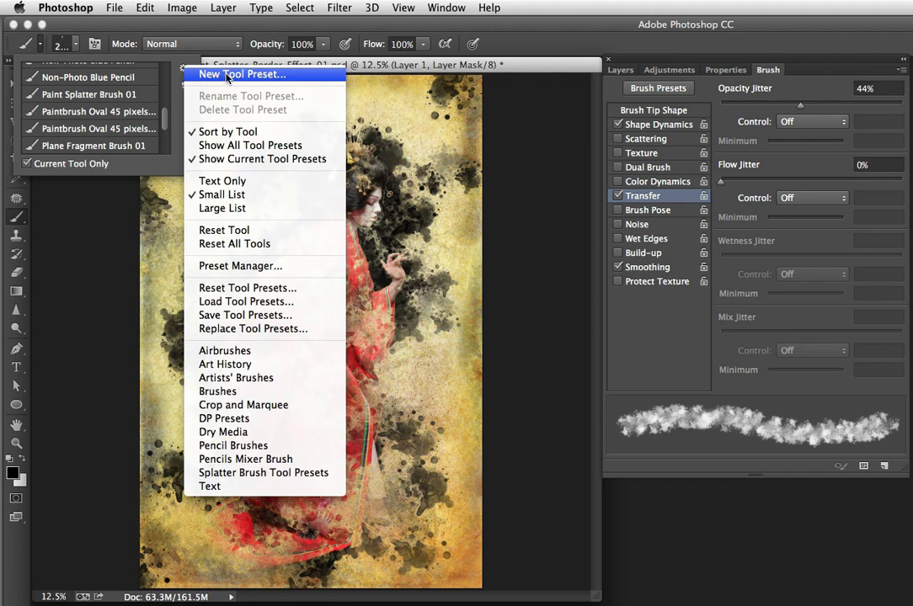
left_click(99, 103)
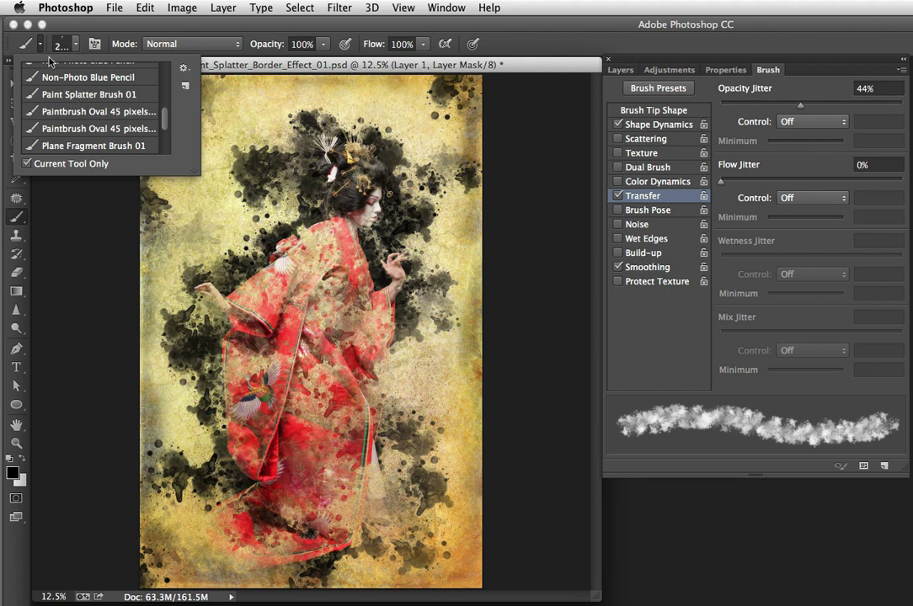
left_click(41, 45)
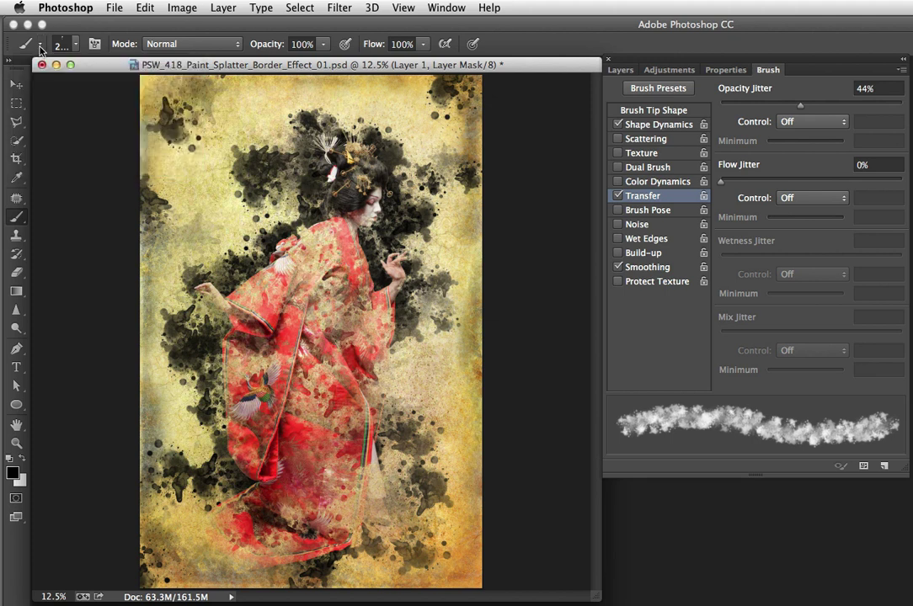
left_click(41, 45)
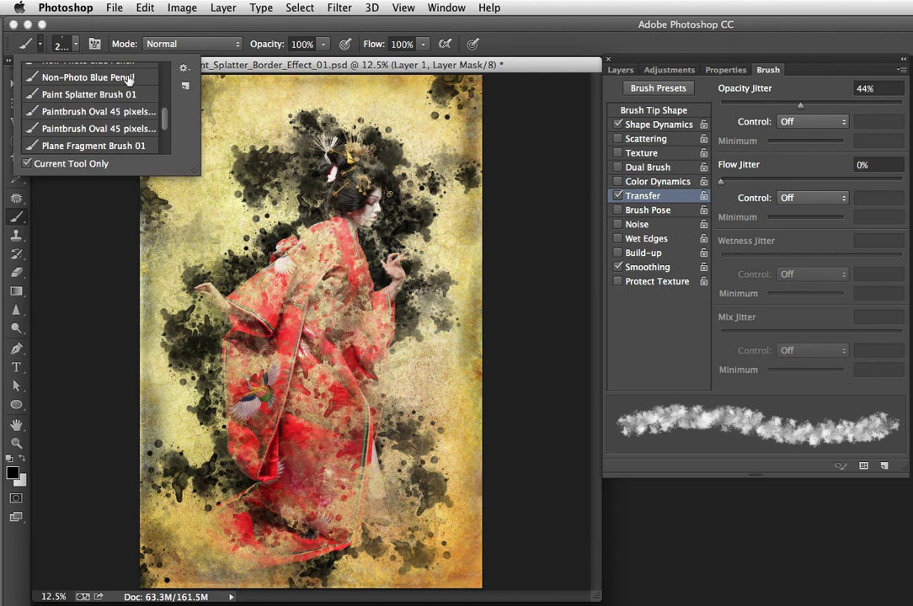
mouse_move(163, 121)
left_mouse_down()
mouse_move(166, 147)
mouse_move(164, 136)
left_mouse_up()
scroll(98, 99, "up", 2)
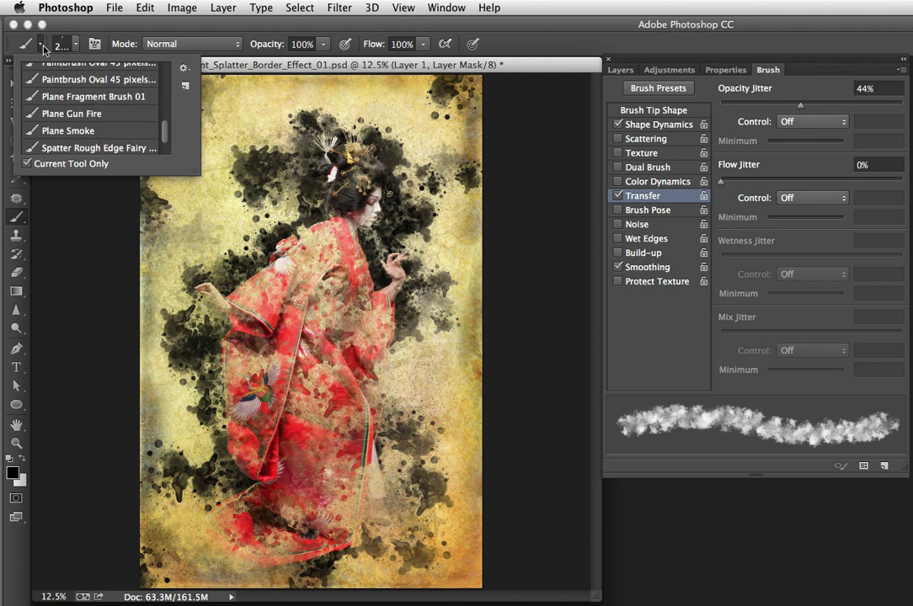
left_click(41, 46)
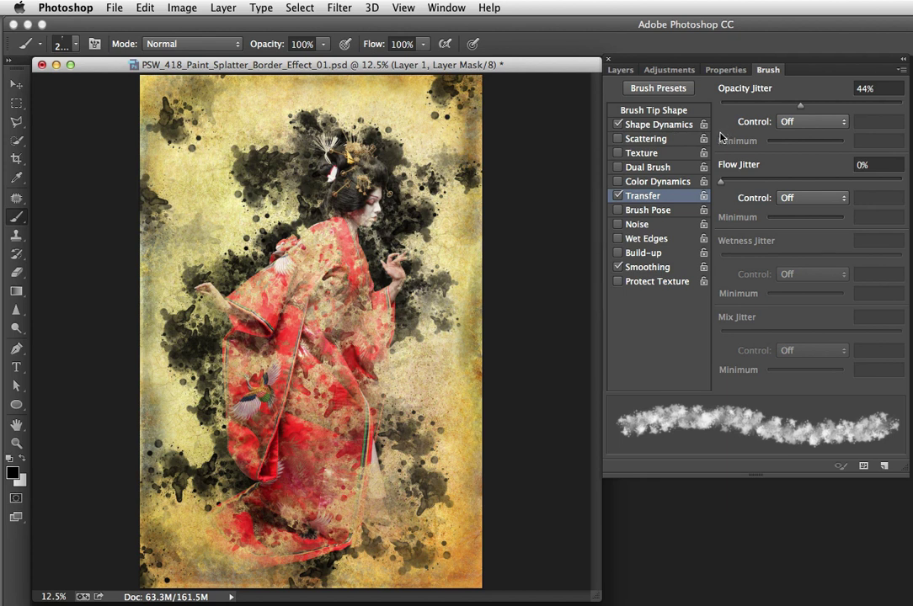
Step: Target Layer 1's image thumbnail instead of its mask and bring up the Adjustments panel
left_click(619, 70)
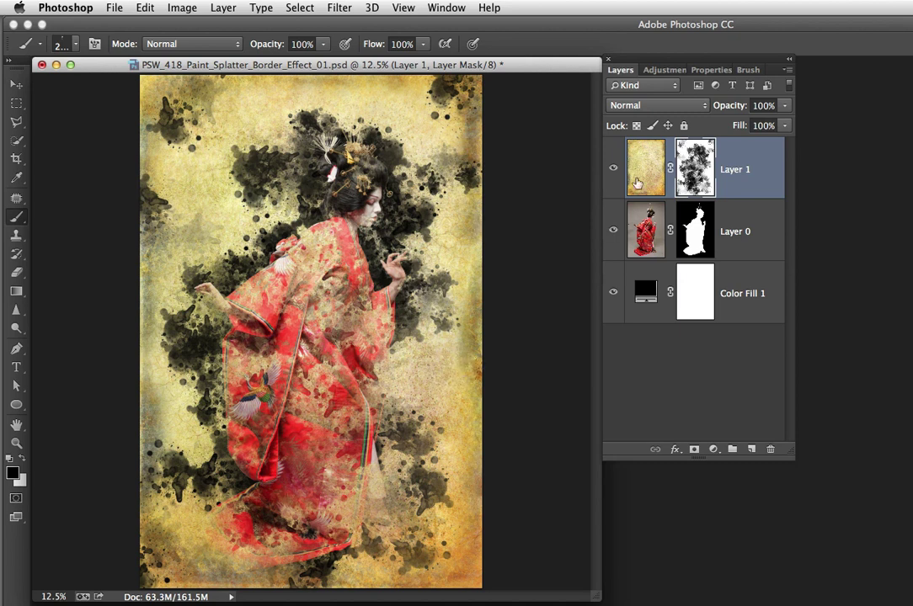
left_click(643, 168)
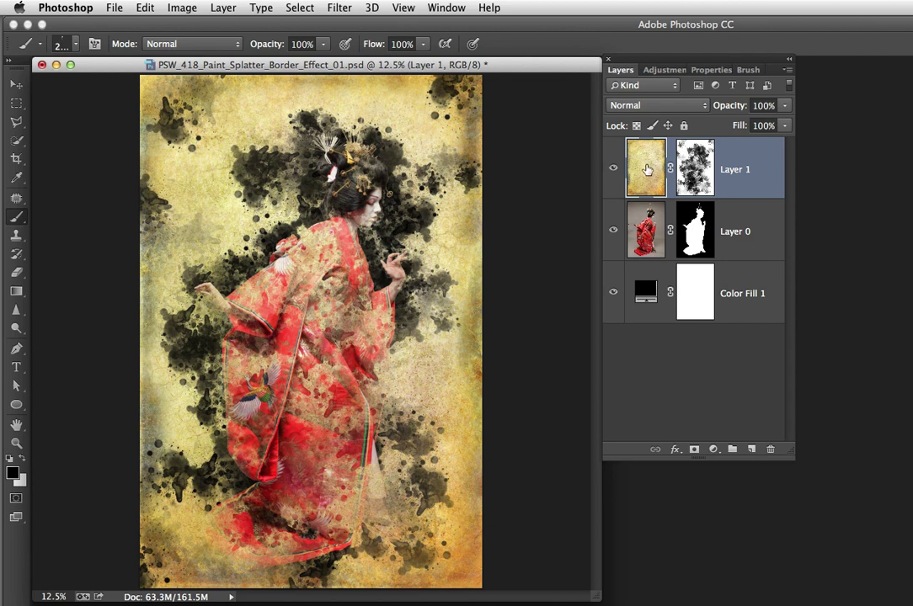
left_click(668, 71)
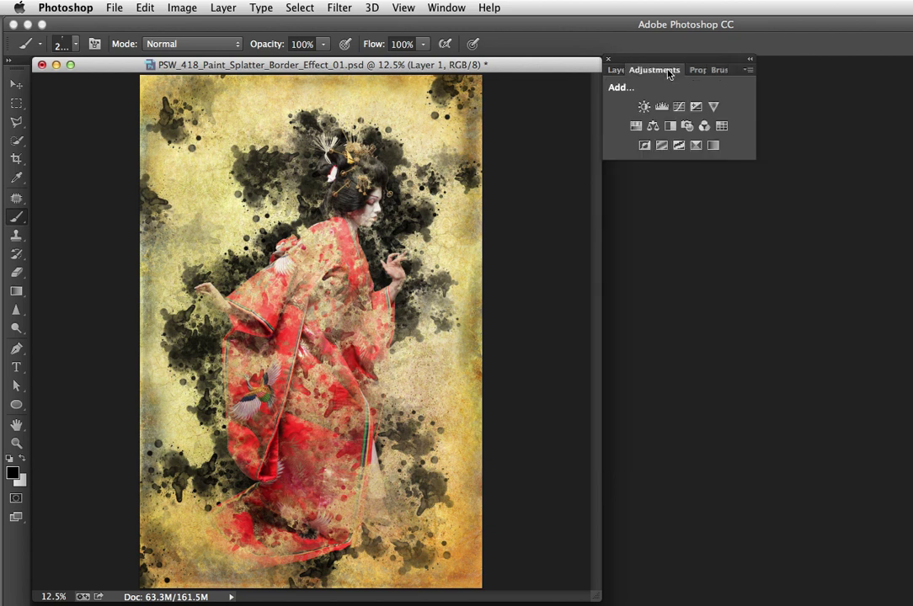
left_click(451, 8)
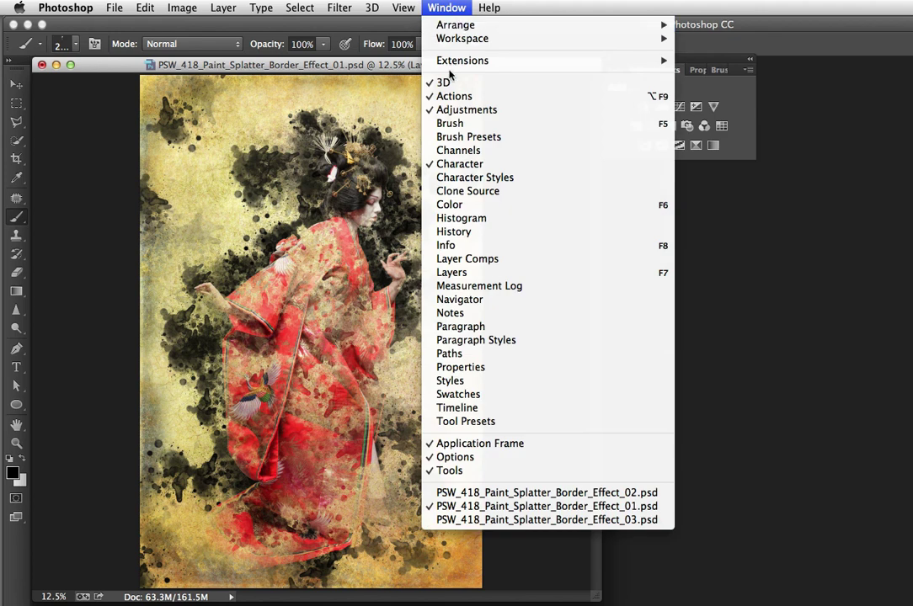
left_click(448, 8)
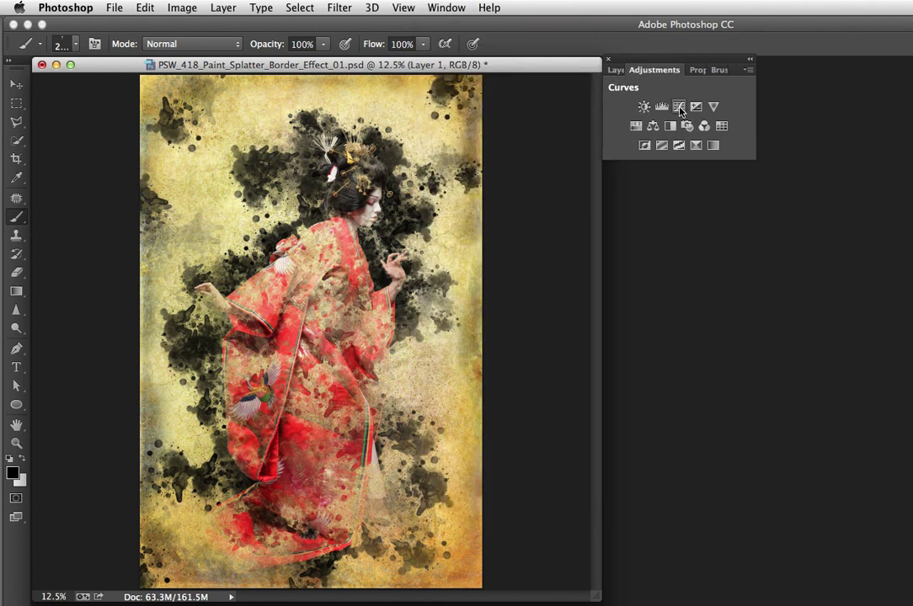
Step: Add a Curves 1 layer clipped to Layer 1 in Multiply mode, then toggle it to compare
left_click(680, 108, "alt")
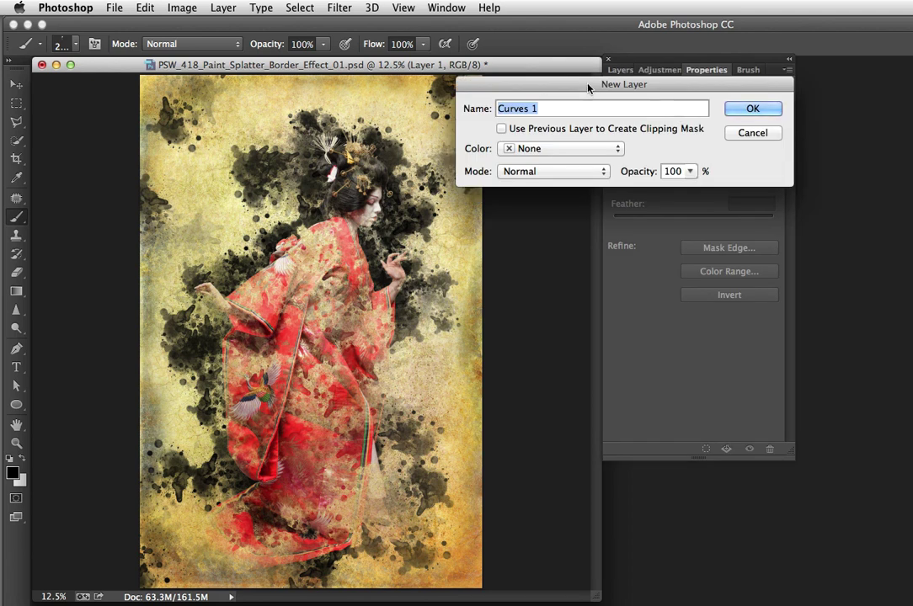
left_click_drag(598, 89, 587, 91)
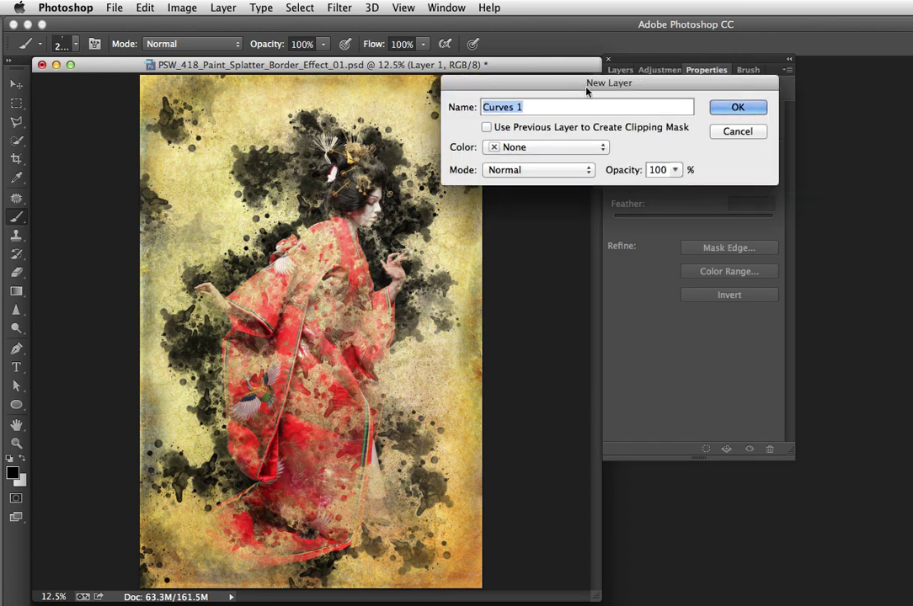
left_click(487, 128)
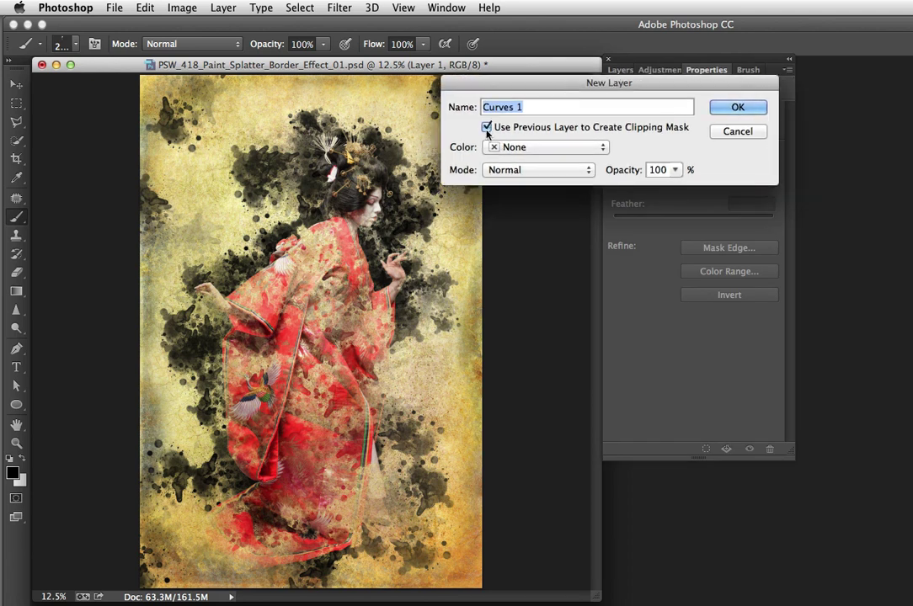
left_click(517, 171)
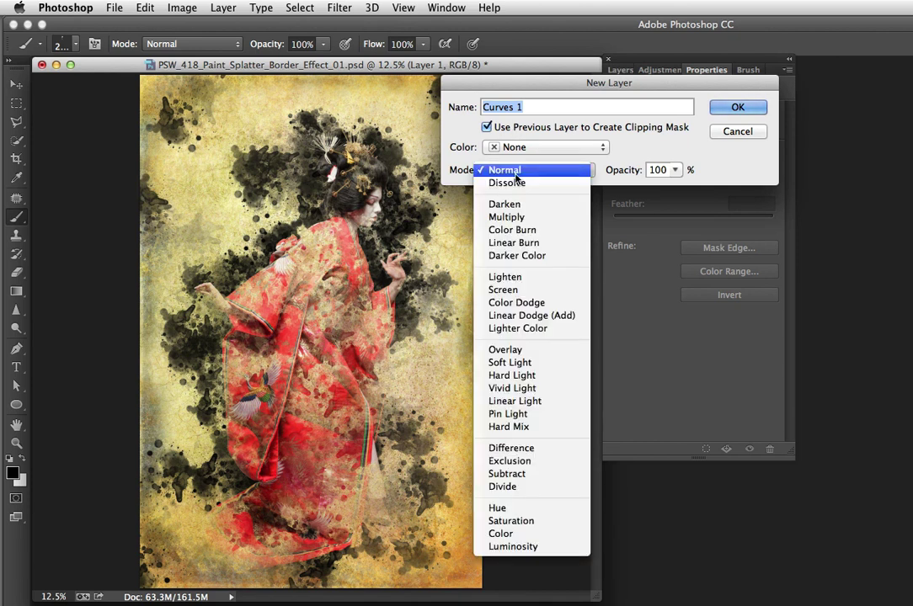
left_click(515, 217)
key("Return")
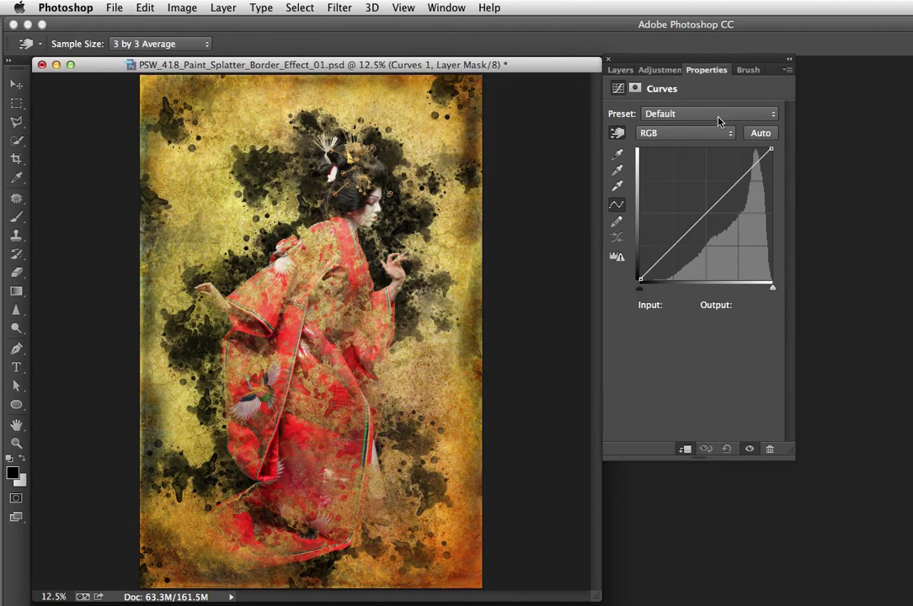
left_click(620, 69)
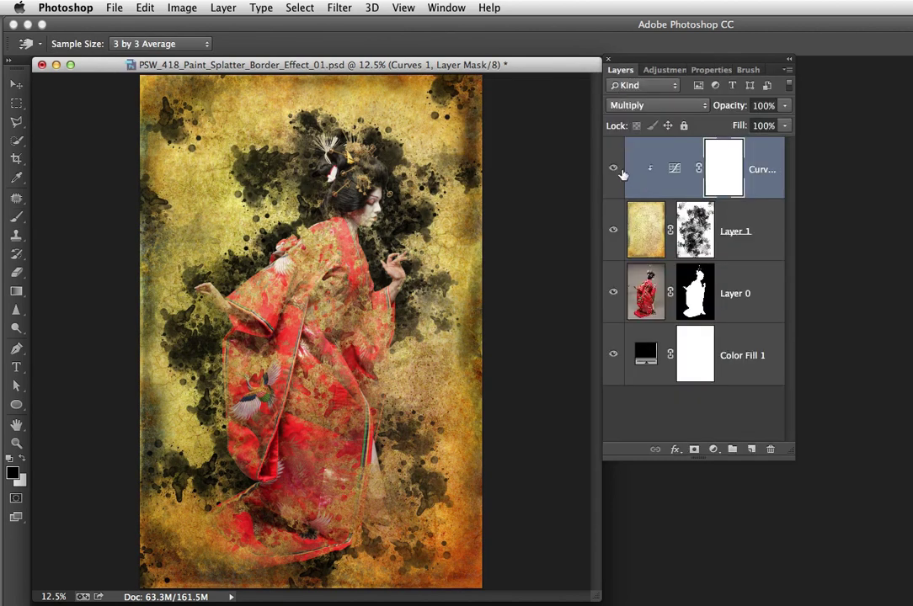
left_click(615, 168)
left_click(614, 168)
Step: Add a Curves 2 adjustment with an S-curve that brightens highlights and holds shadows
left_click(663, 70)
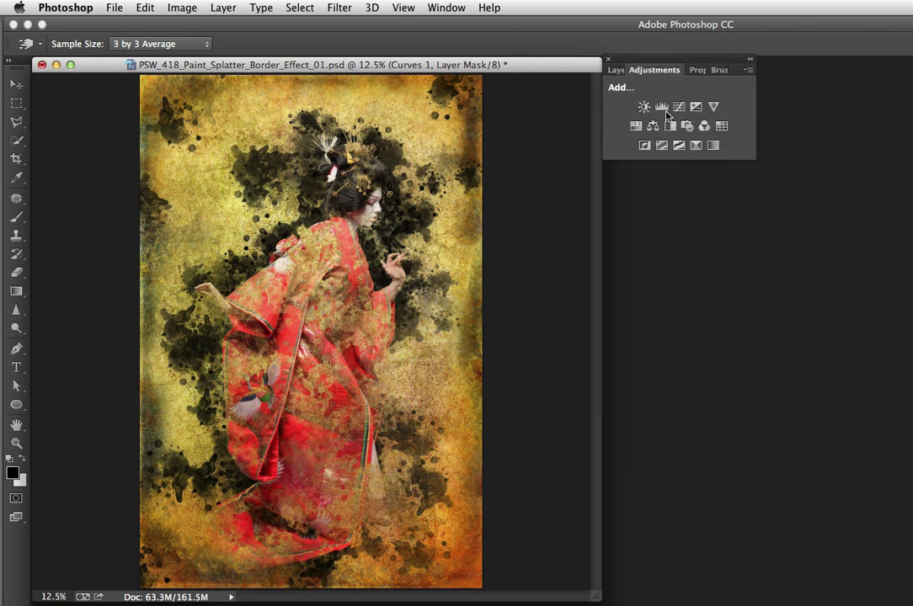
left_click(671, 103)
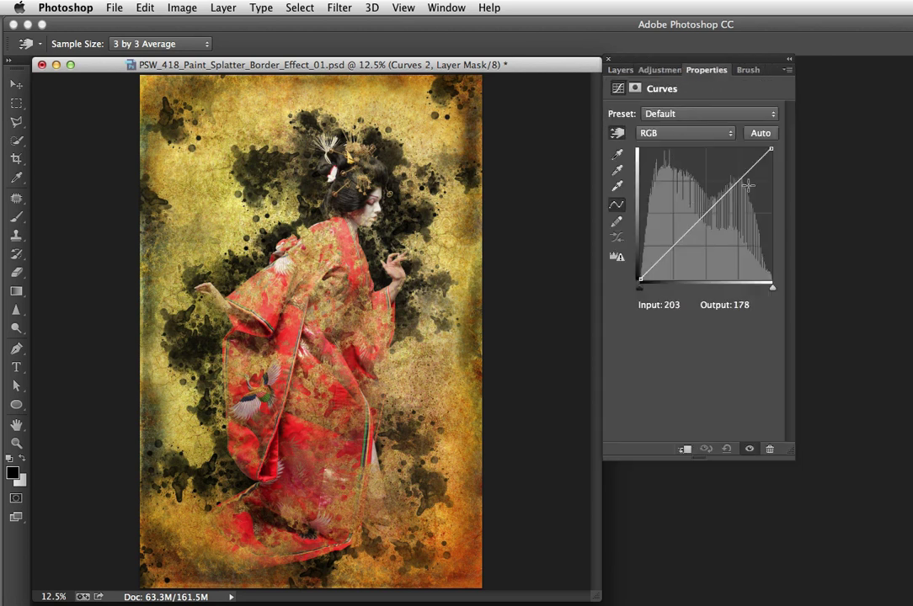
left_click_drag(739, 179, 740, 176)
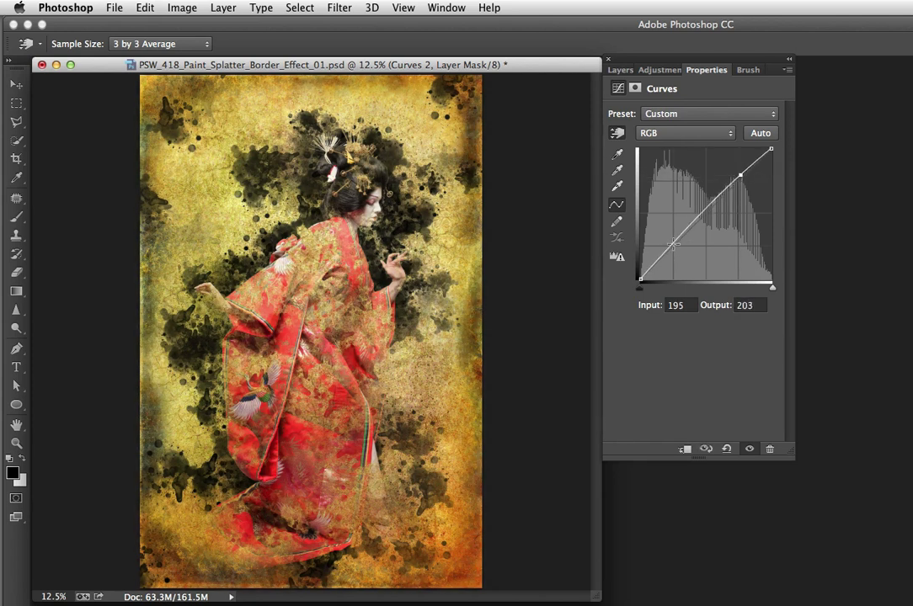
left_click_drag(673, 244, 675, 244)
left_click_drag(738, 177, 737, 174)
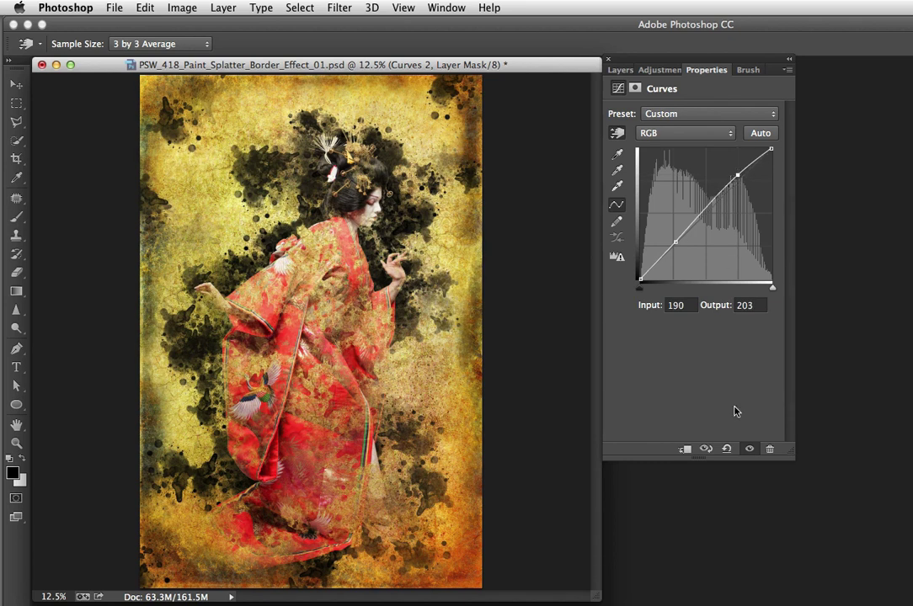
Step: Toggle Curves 2 off and on to compare, then return to a taller Layers list
left_click(749, 449)
left_click(748, 450)
left_click(621, 71)
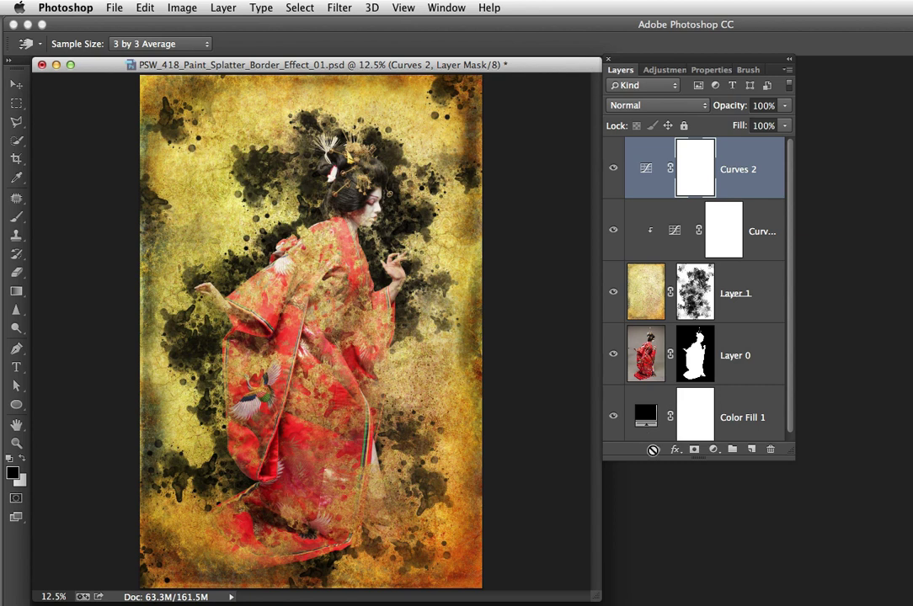
left_click_drag(657, 461, 669, 502)
Step: Change Color Fill 1's colour in the Color Picker to the very dark red 170808
double_click(645, 418)
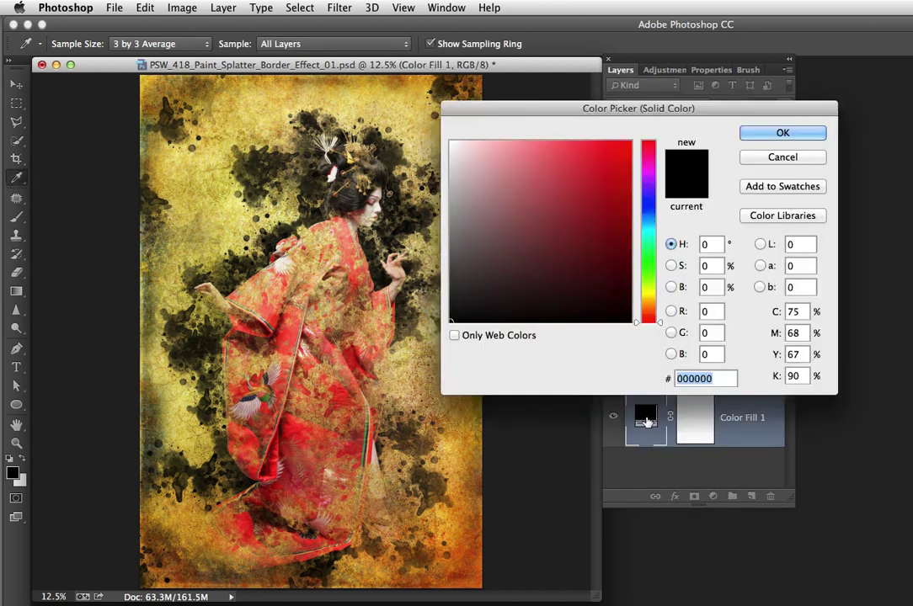
left_click_drag(528, 108, 568, 90)
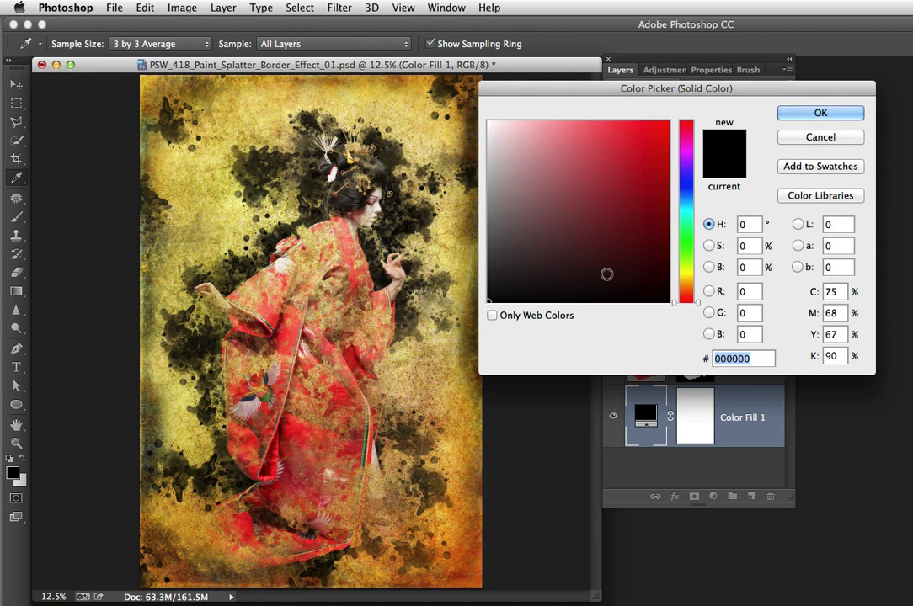
left_click(601, 276)
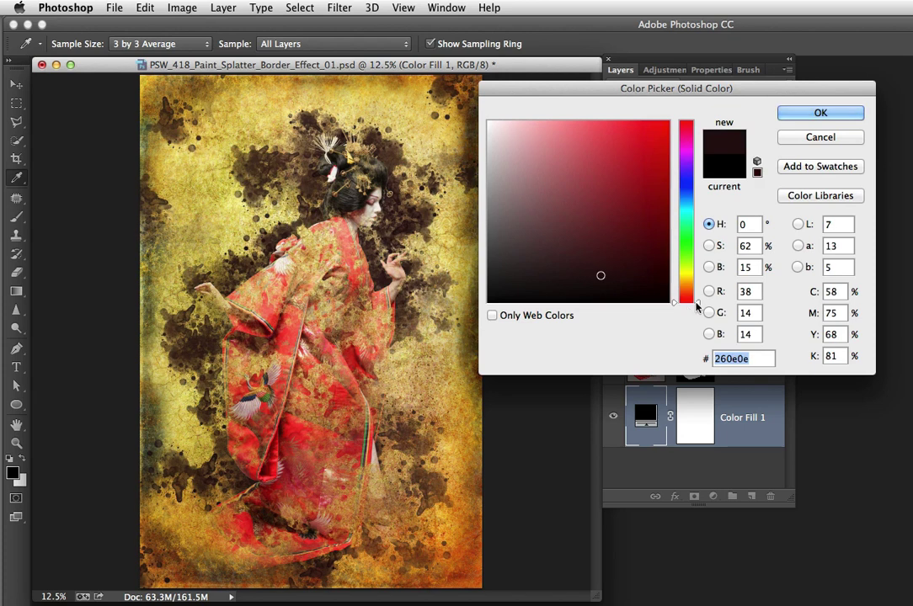
left_click_drag(688, 312, 696, 186)
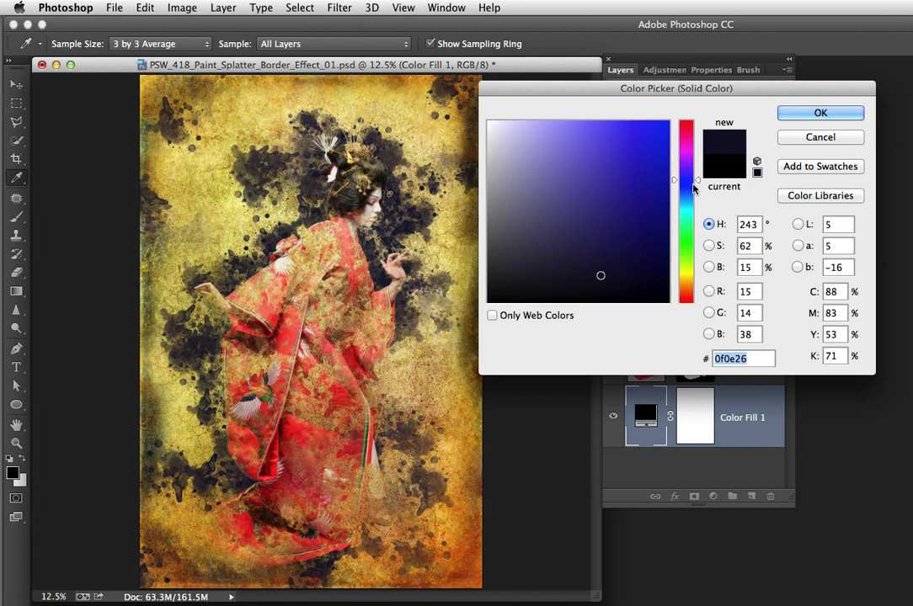
left_click_drag(696, 183, 696, 303)
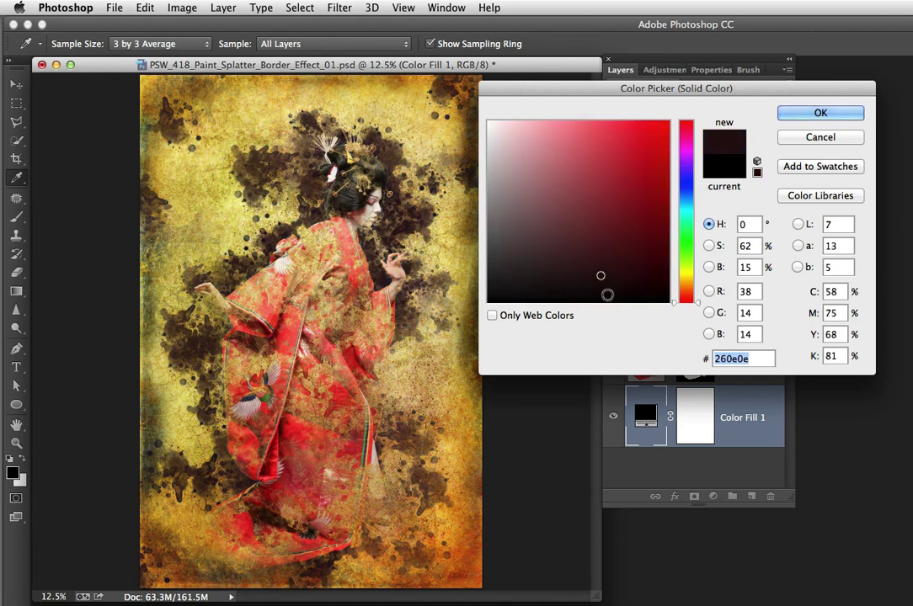
left_click_drag(606, 291, 606, 288)
left_click(698, 302)
left_click_drag(698, 304, 686, 189)
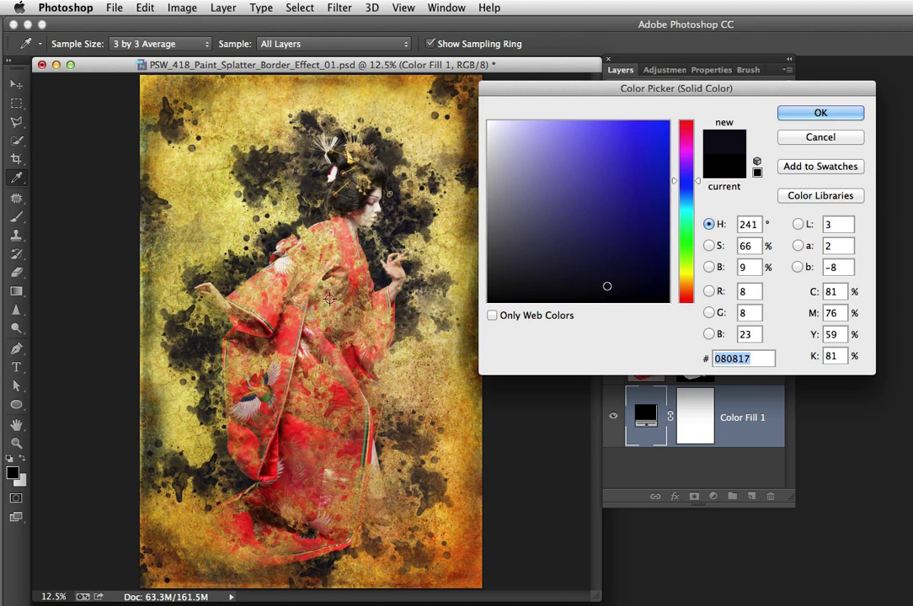
left_click_drag(689, 182, 703, 317)
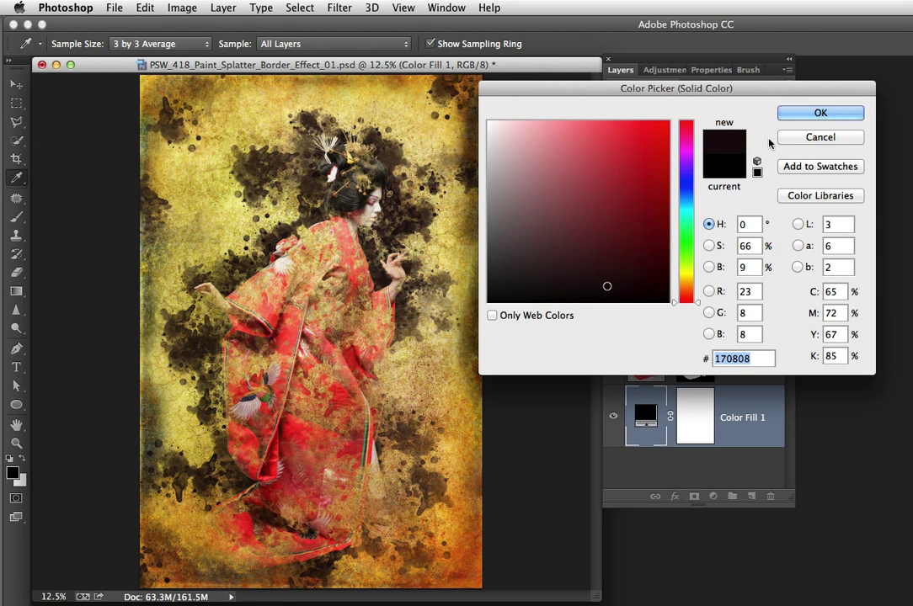
left_click(808, 112)
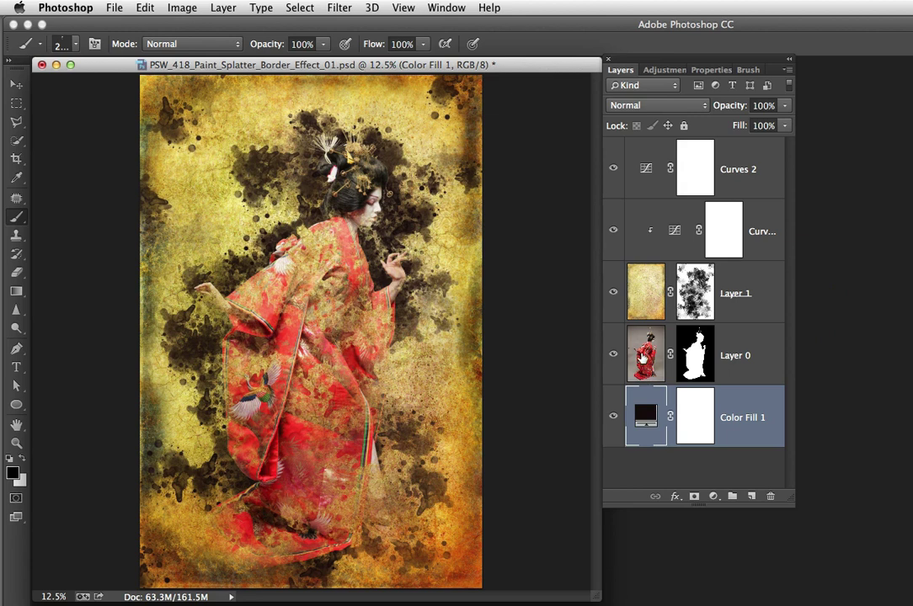
Step: Put Layer 0 into a new Group 1 via Layer > New > Group from Layers and add a white mask
left_click(647, 376)
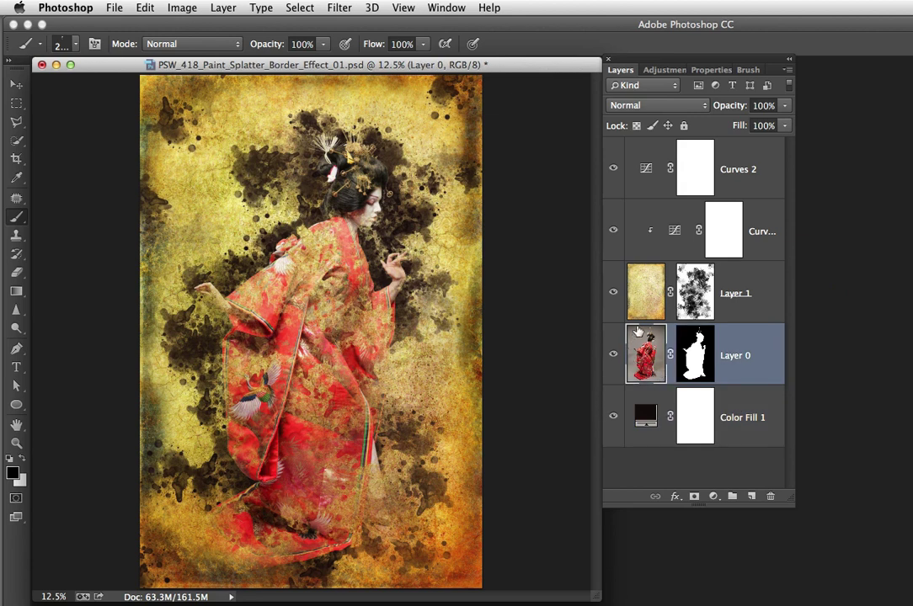
key("super+g")
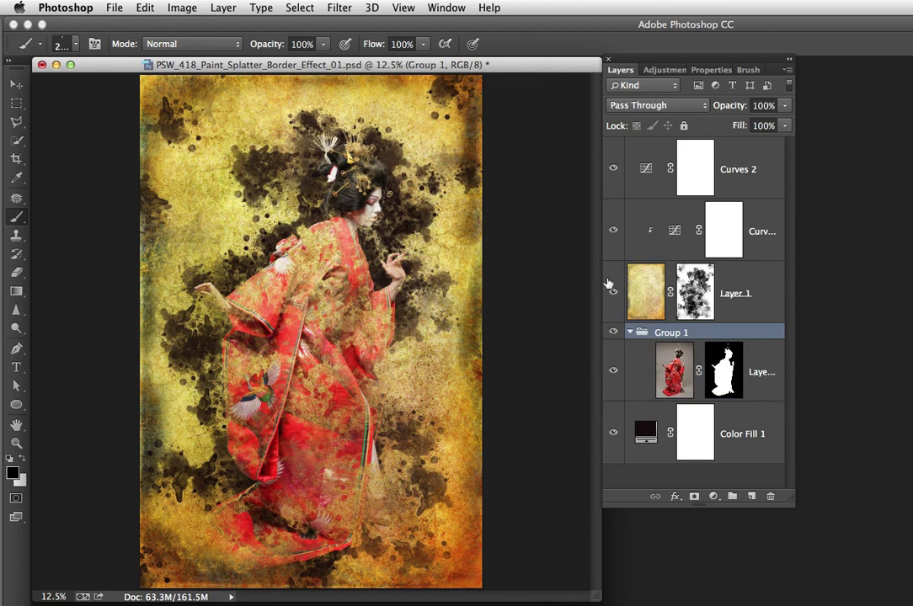
key("super+z")
left_click(223, 8)
mouse_move(227, 26)
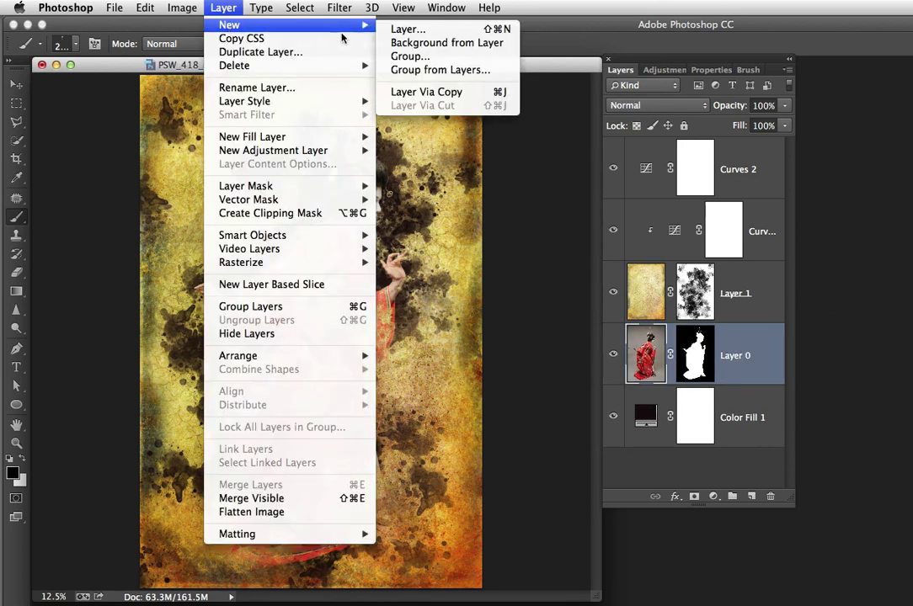
left_click(430, 71)
left_click(745, 368)
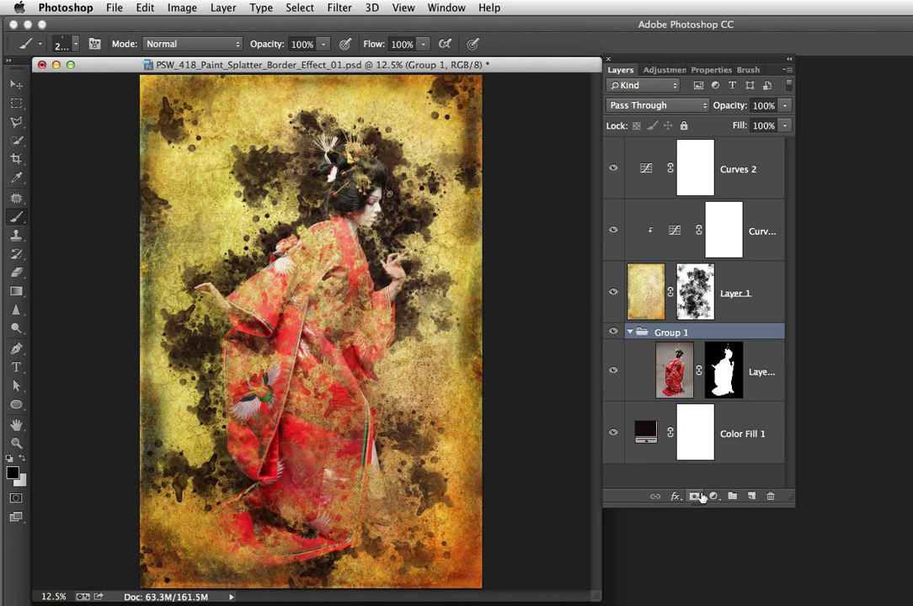
left_click(694, 496)
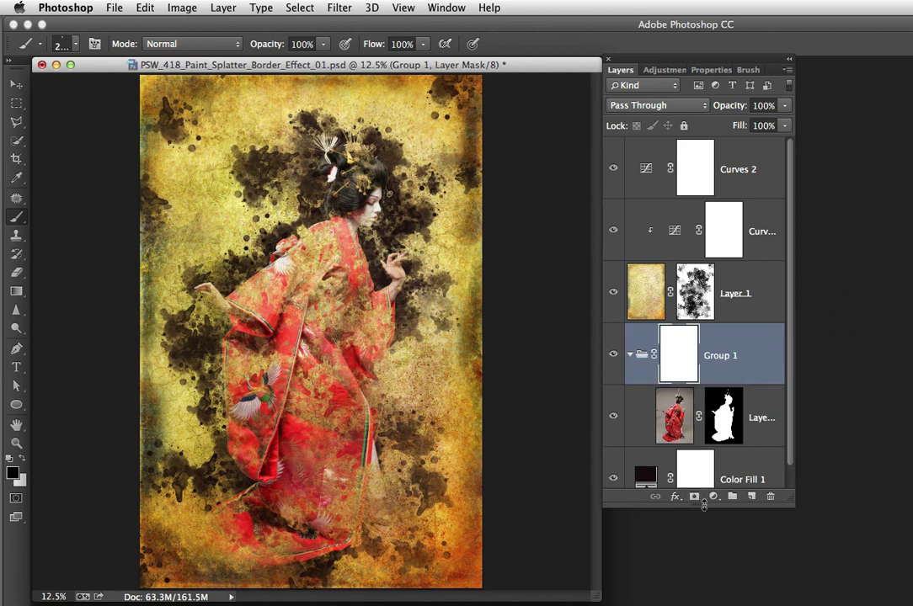
left_click_drag(709, 493, 710, 524)
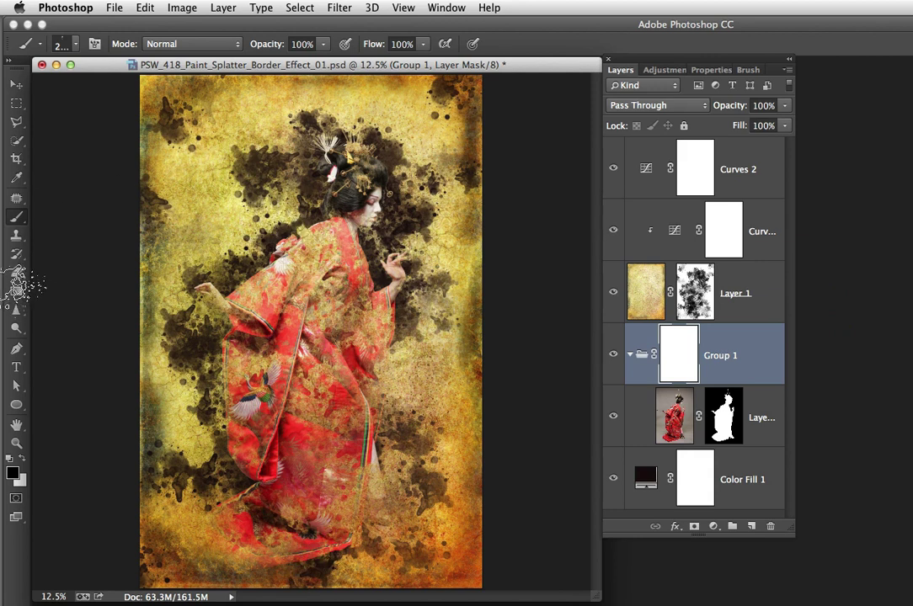
Step: Select the Gradient tool with the Foreground to Transparent preset
key("v")
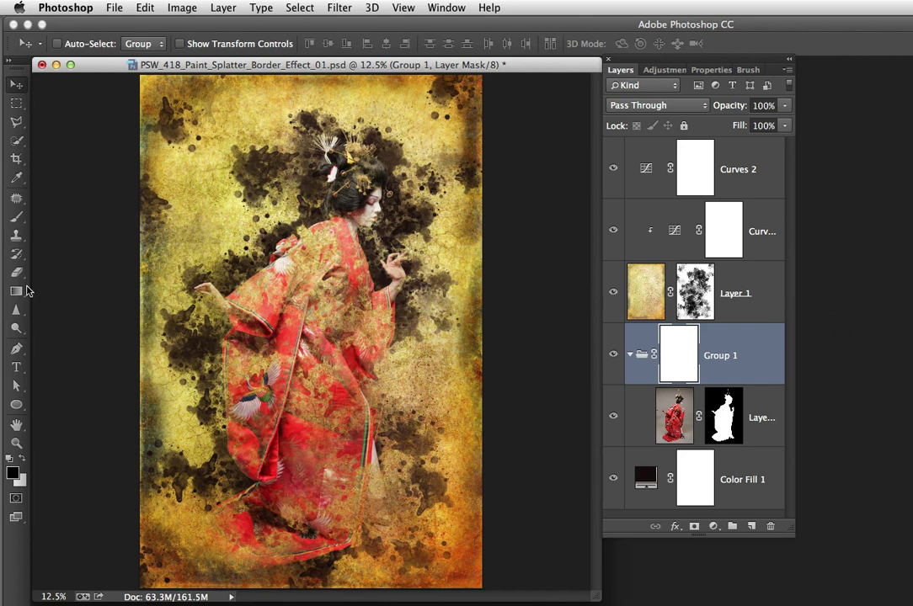
left_click(25, 290)
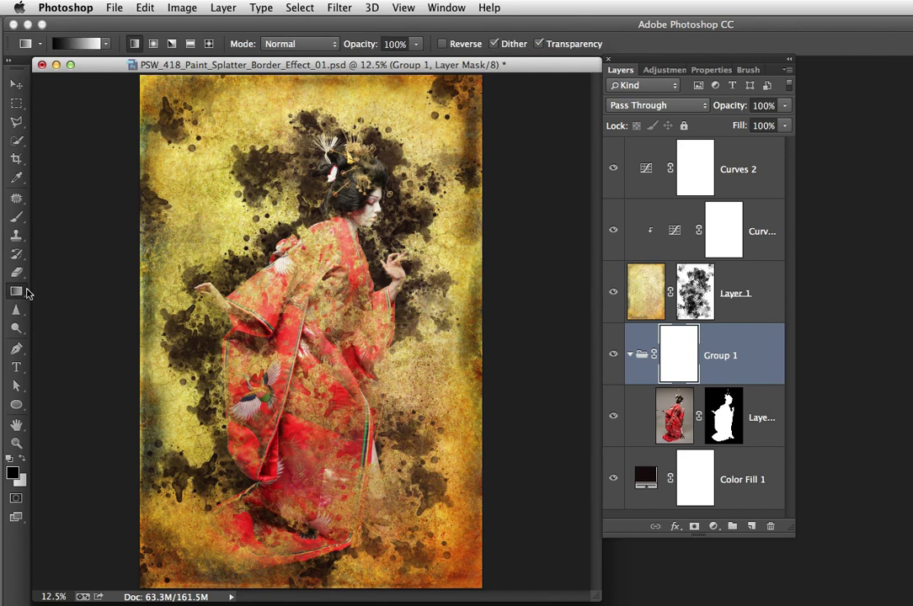
left_click(106, 44)
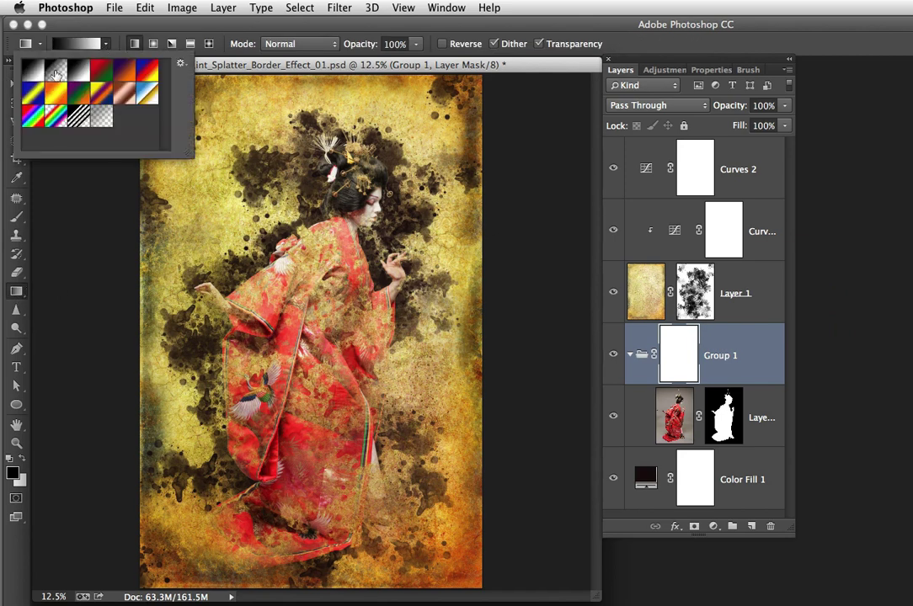
left_click(55, 72)
left_click(107, 45)
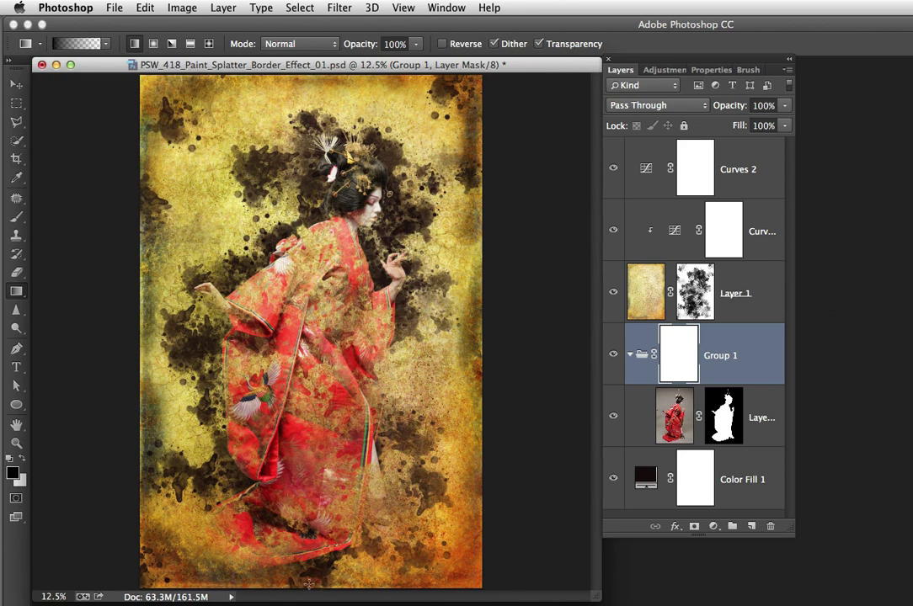
Step: Drag a gradient up from the canvas bottom on Group 1's mask, redoing it until the lower body fades
left_click_drag(309, 559, 326, 437)
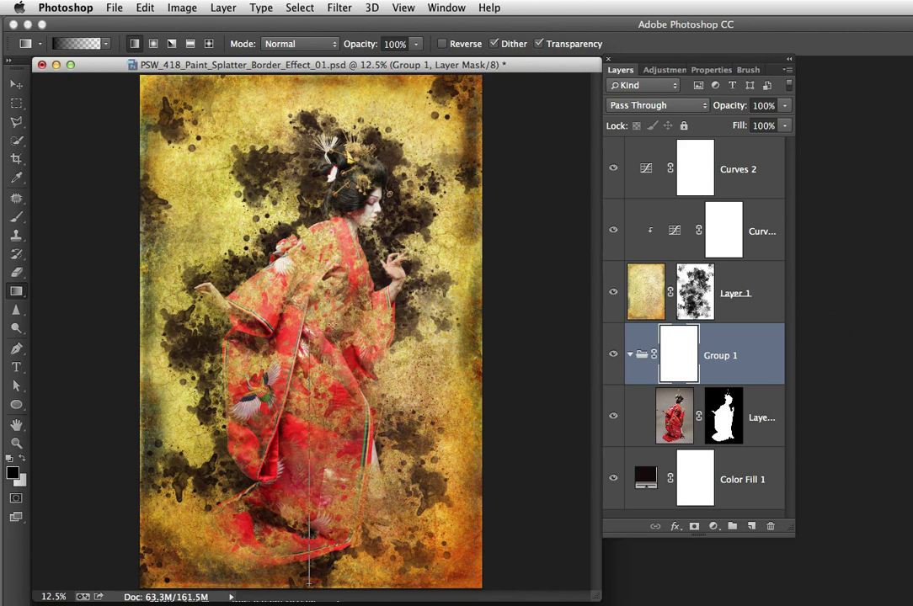
left_click_drag(332, 322, 334, 320)
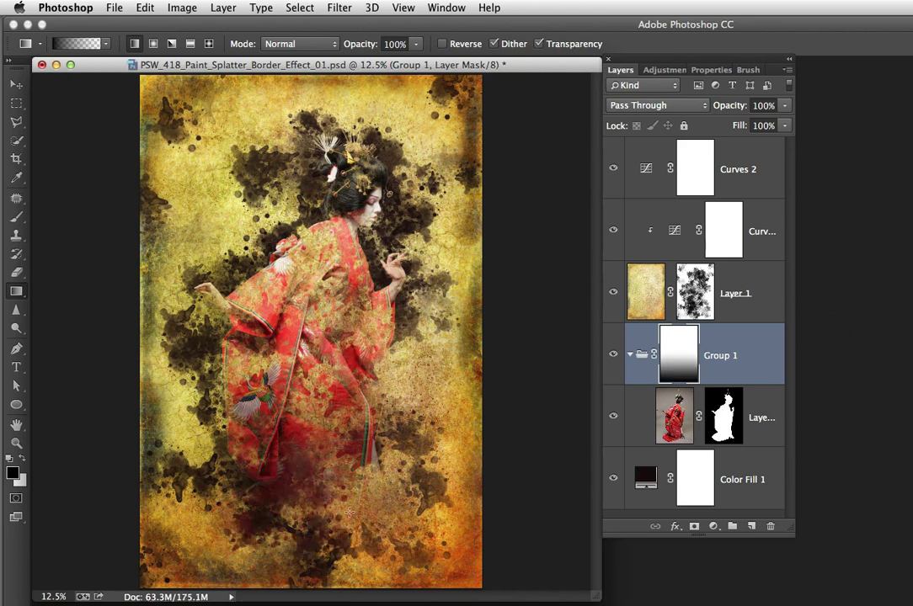
key("ctrl+z")
left_click_drag(308, 569, 262, 195)
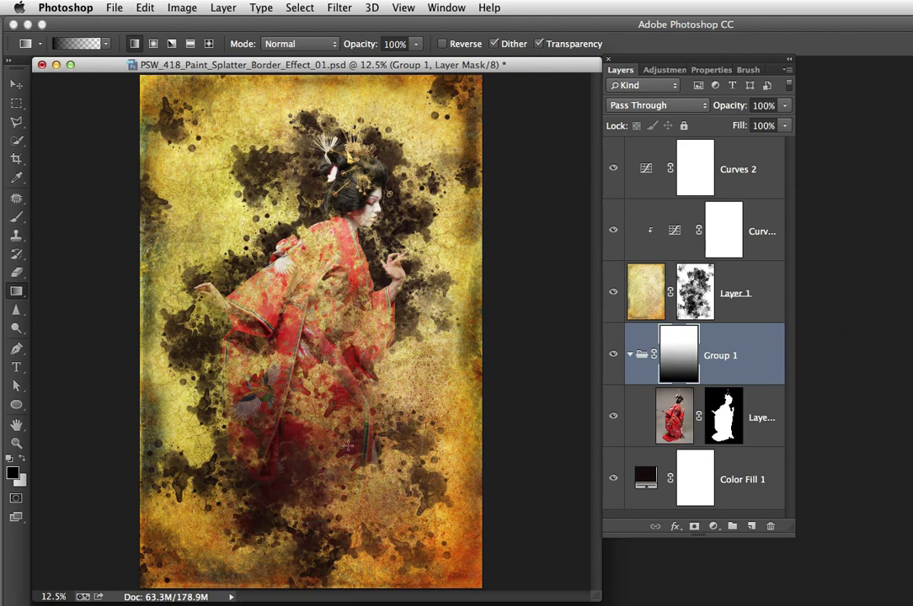
key("ctrl+z")
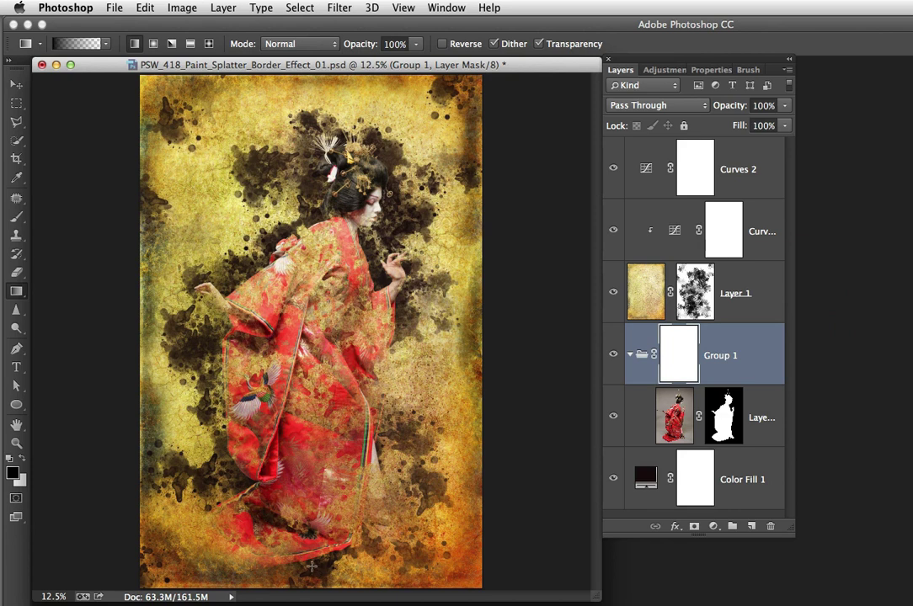
left_click_drag(311, 573, 320, 546)
left_click_drag(335, 357, 335, 357)
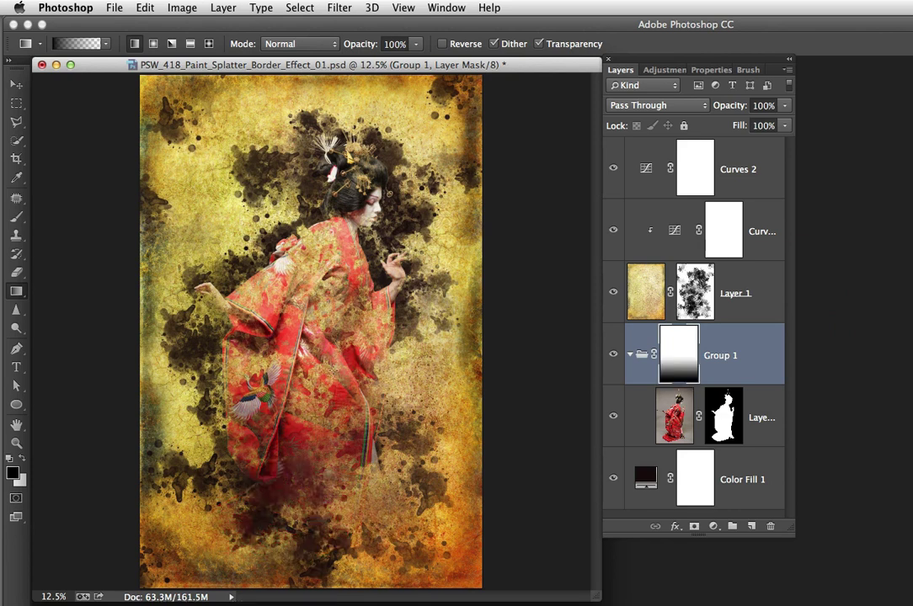
key("ctrl+plus")
key("ctrl+minus")
scroll(382, 203, "up", 2)
scroll(382, 203, "up", 5)
scroll(361, 295, "right", 5)
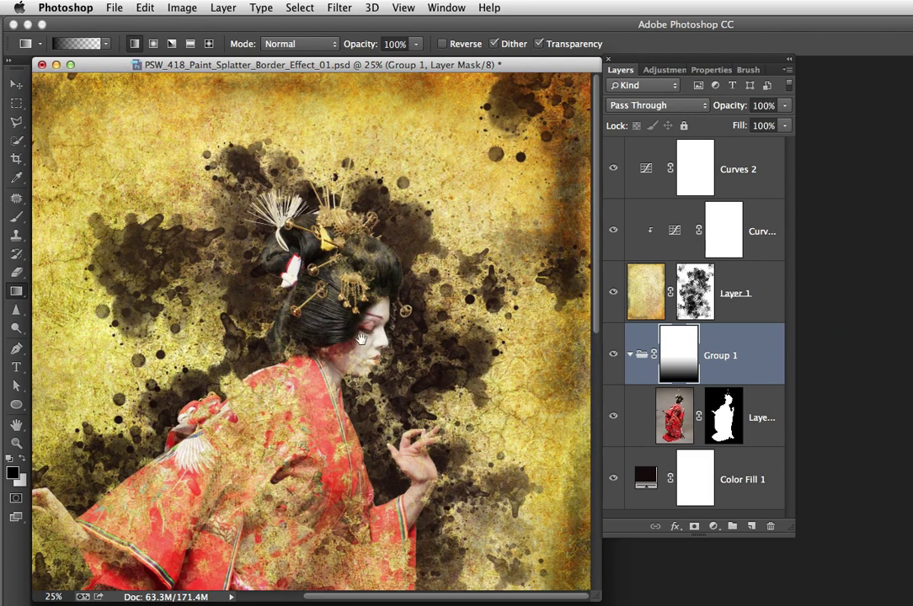
scroll(311, 328, "down", 3)
scroll(187, 432, "down", 4)
scroll(187, 432, "left", 2)
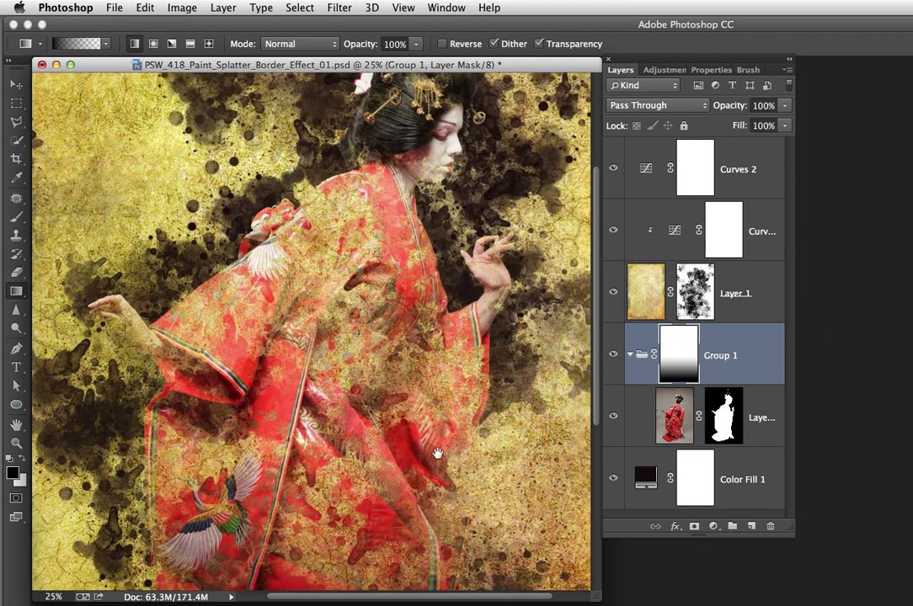
left_click_drag(456, 354, 470, 301)
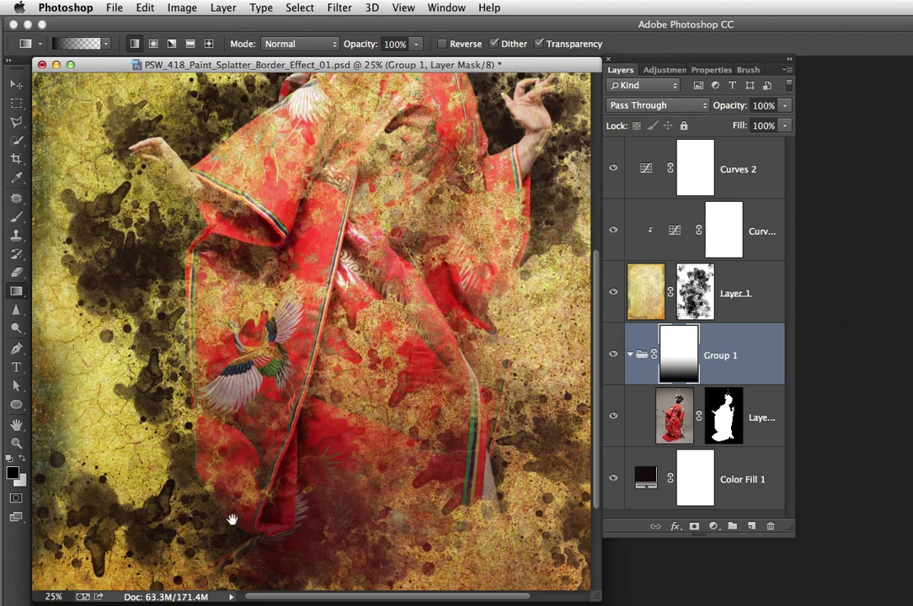
left_click_drag(338, 417, 434, 326)
left_click_drag(465, 203, 438, 381)
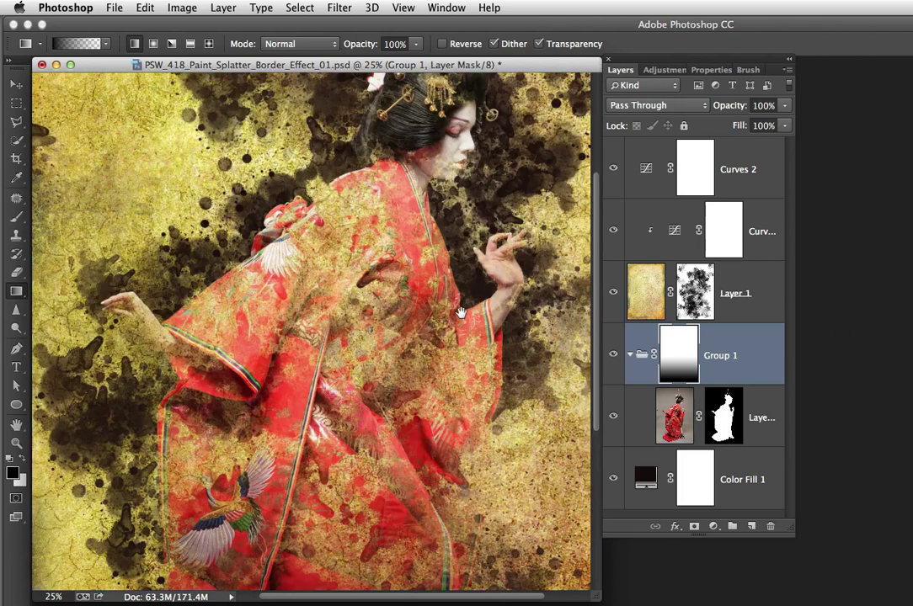
left_click_drag(453, 246, 435, 384)
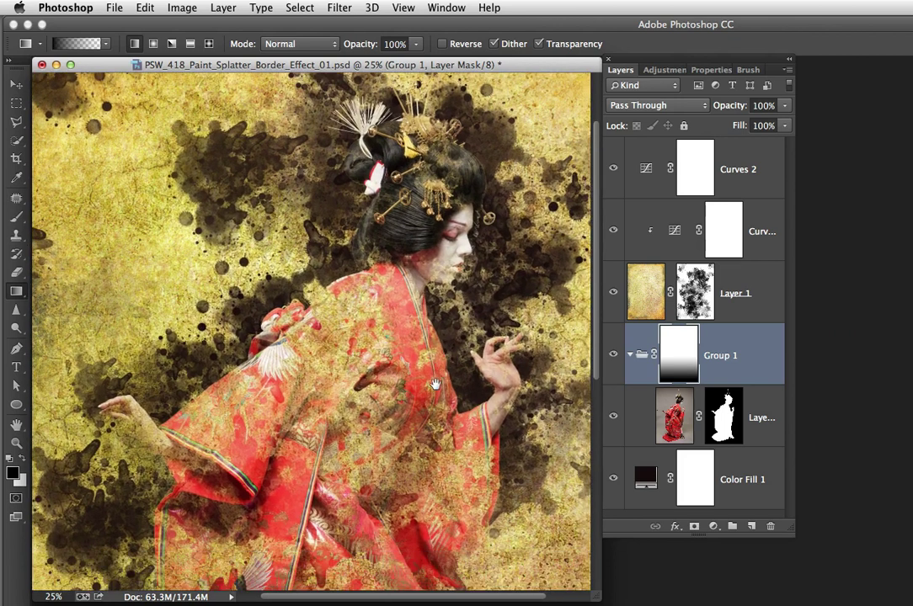
left_click(442, 337, "alt")
left_click(379, 301, "alt")
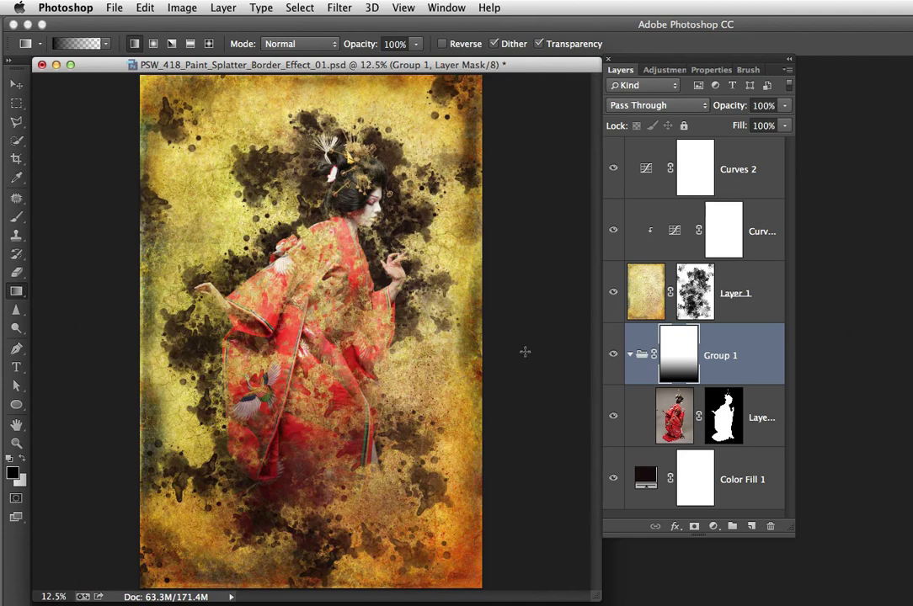